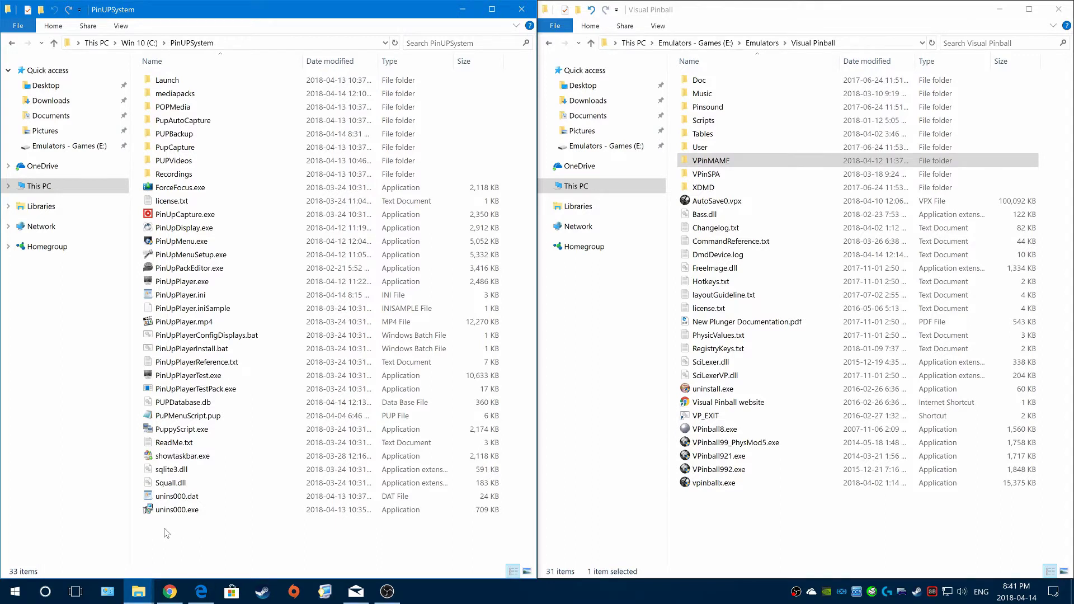
- Drag-select the block of PinUPSystem files from PinUpPlayerReference.txt downward
{"action": "left_click_drag", "start_coordinate": [166, 523], "coordinate": [246, 361]}
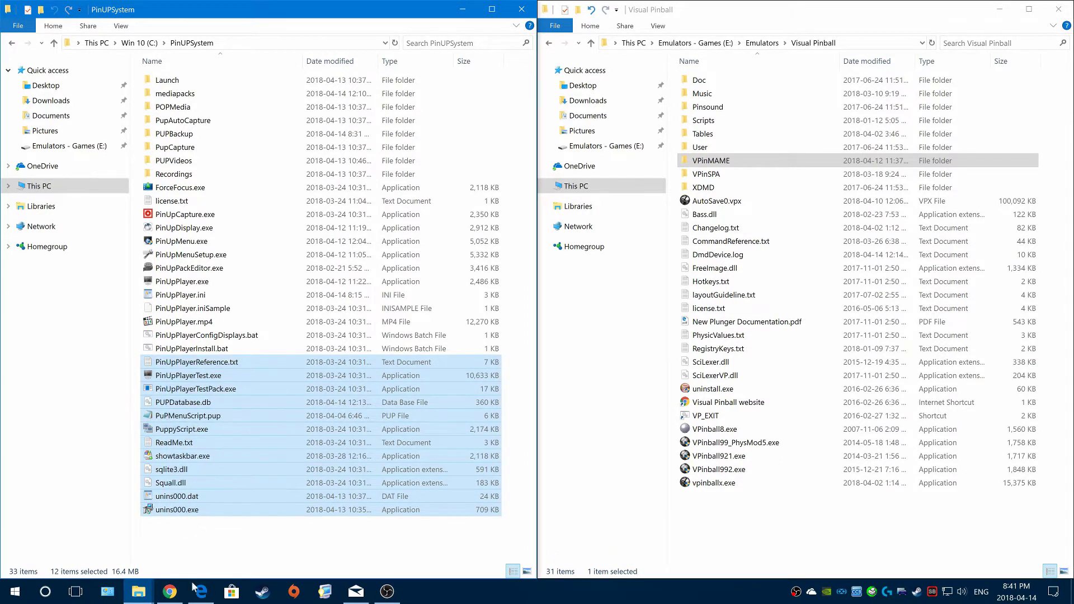
{"action": "left_click", "coordinate": [193, 547]}
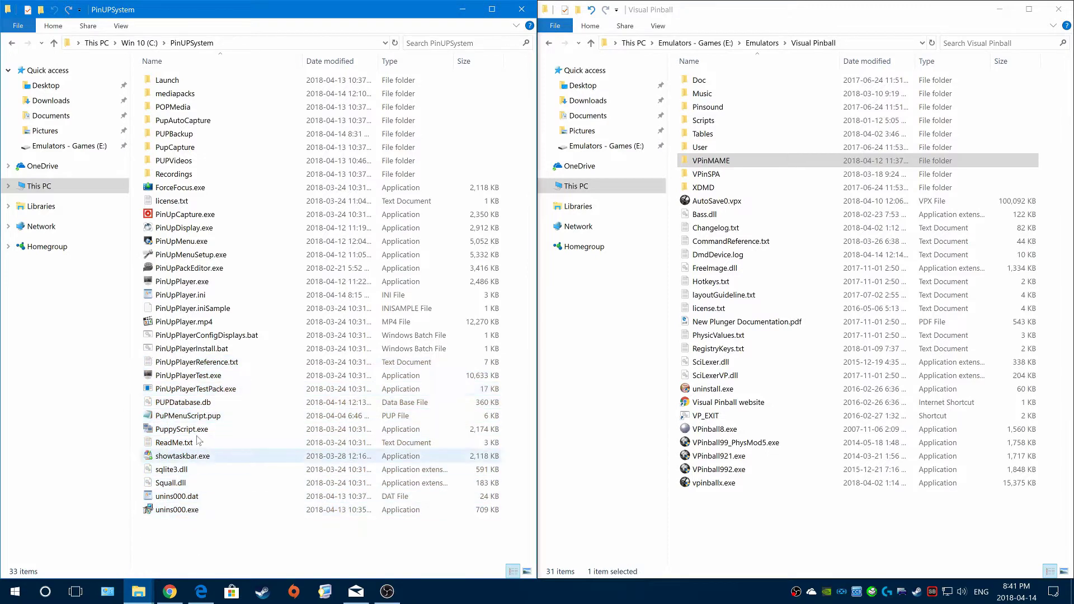
{"action": "left_click", "coordinate": [204, 352]}
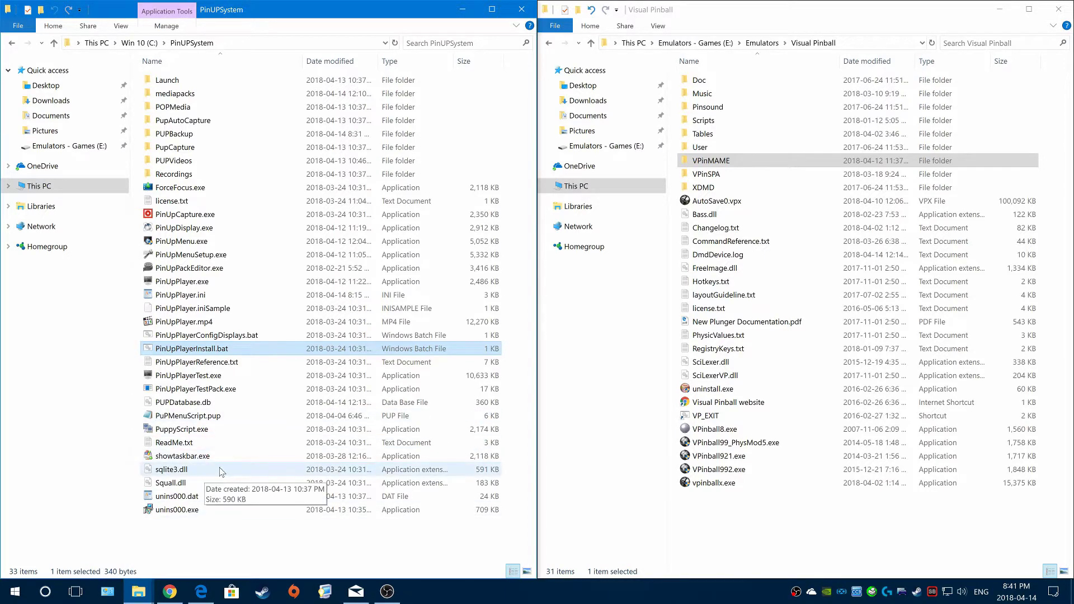
{"action": "right_click", "coordinate": [214, 349]}
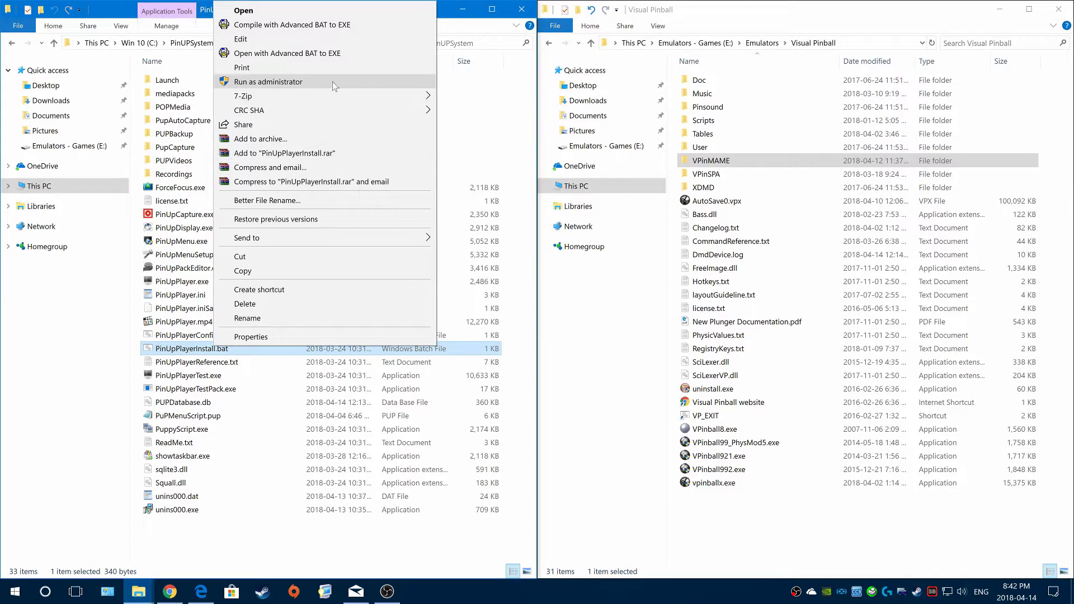
{"action": "left_click", "coordinate": [227, 548]}
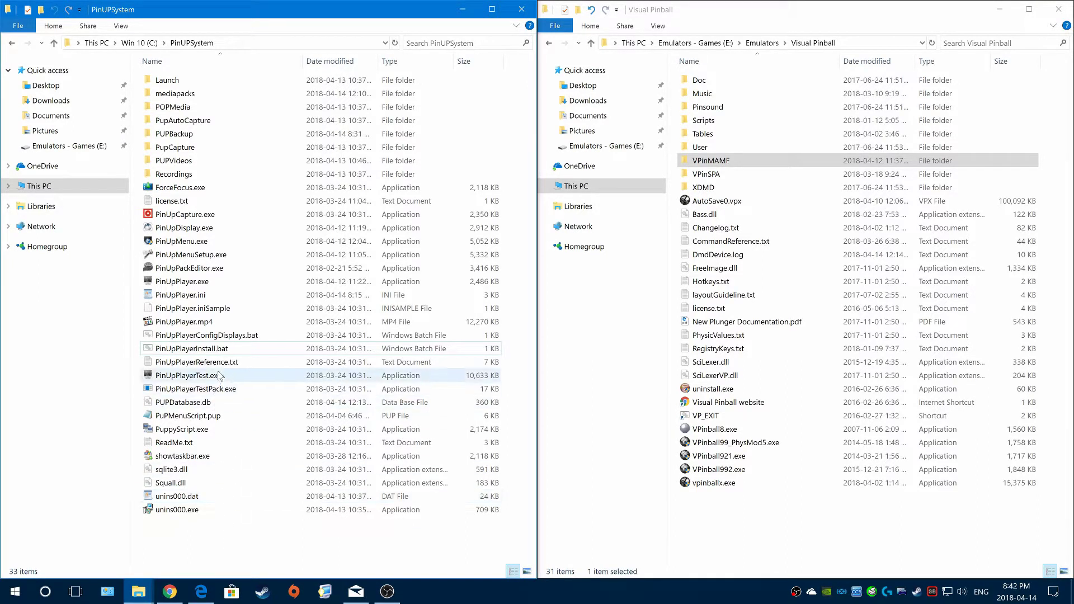
{"action": "double_click", "coordinate": [207, 335]}
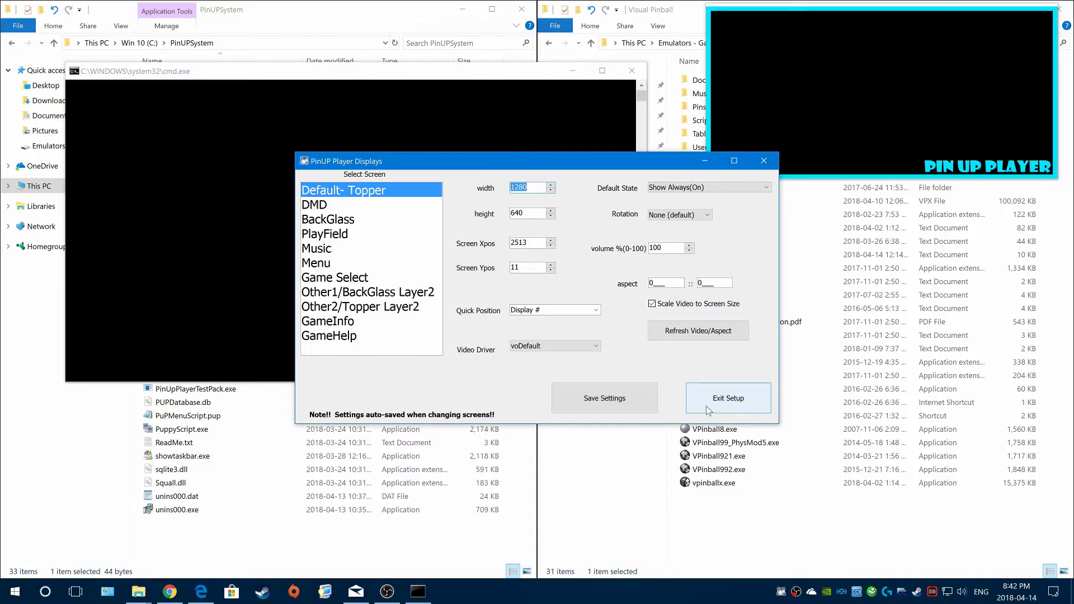
{"action": "left_click", "coordinate": [706, 405]}
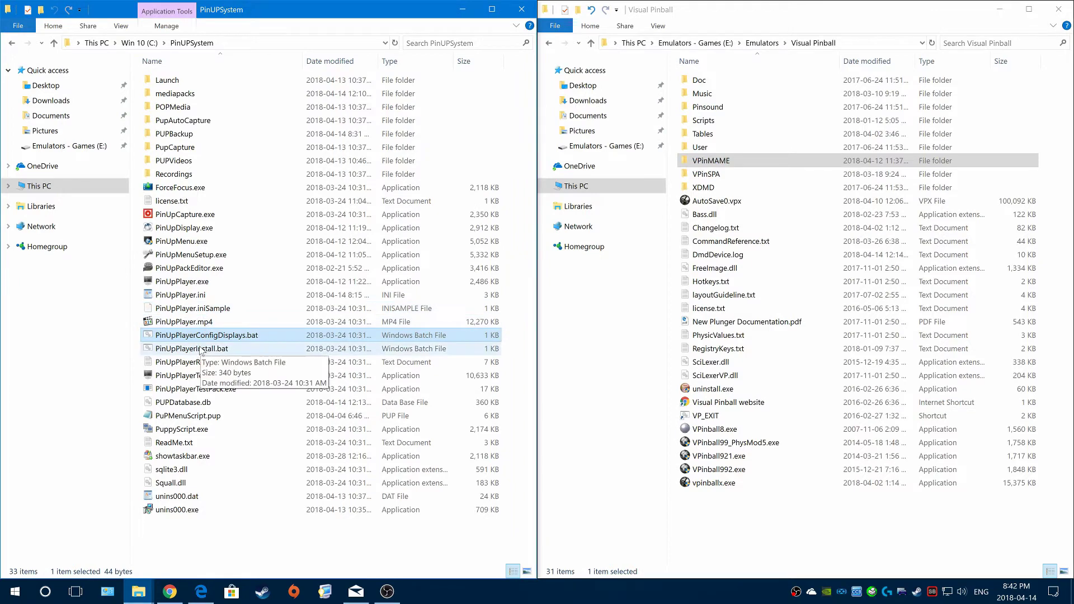
{"action": "double_click", "coordinate": [203, 297]}
{"action": "scroll", "coordinate": [797, 333], "scroll_direction": "down", "scroll_amount": 18}
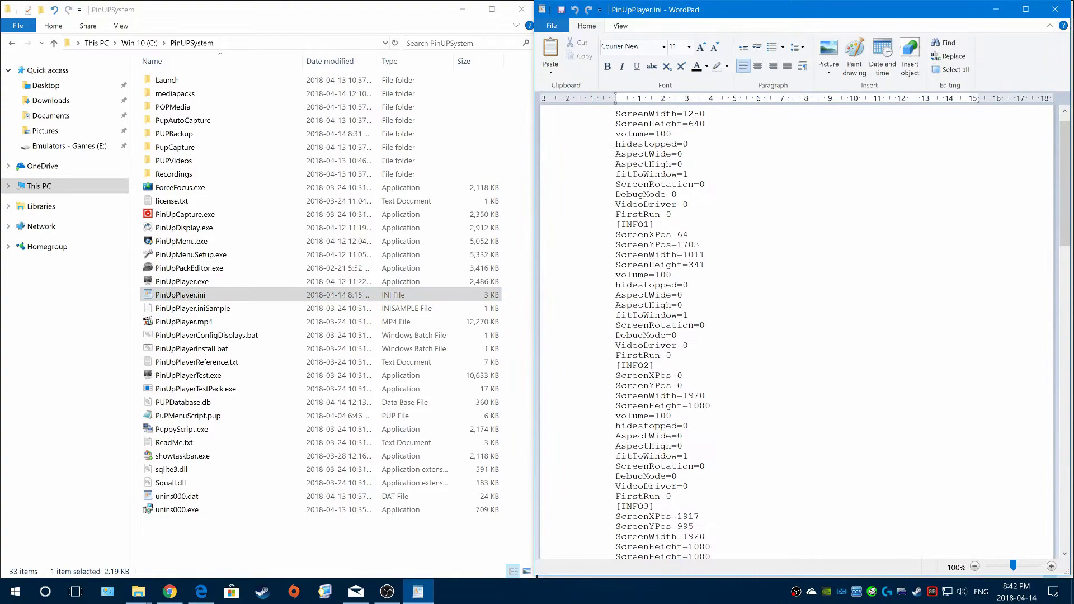
{"action": "scroll", "coordinate": [797, 332], "scroll_direction": "down", "scroll_amount": 18}
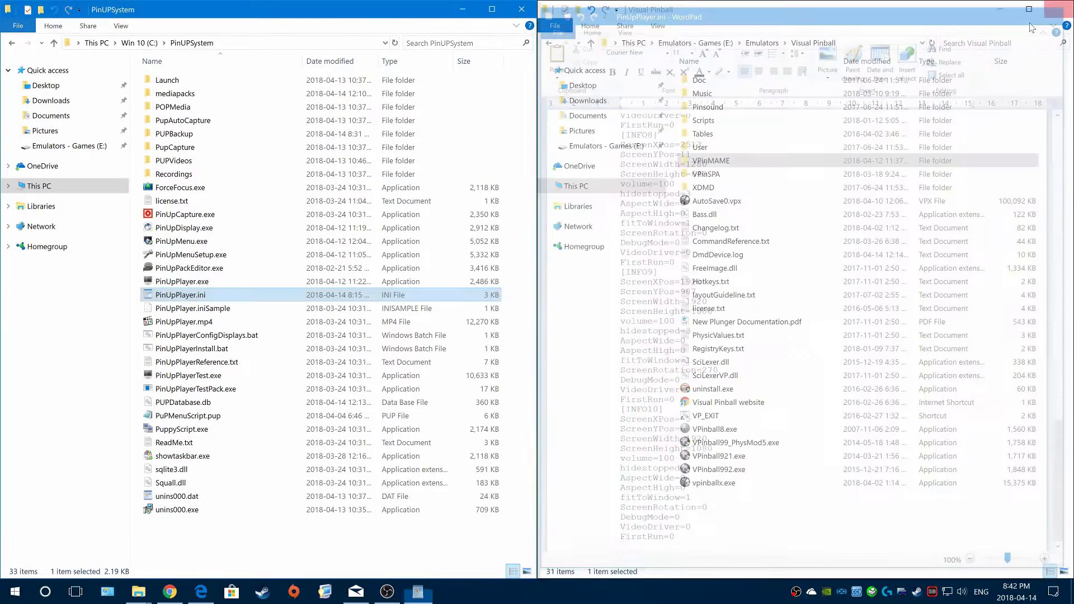
{"action": "left_click", "coordinate": [1057, 12]}
{"action": "left_click", "coordinate": [205, 283]}
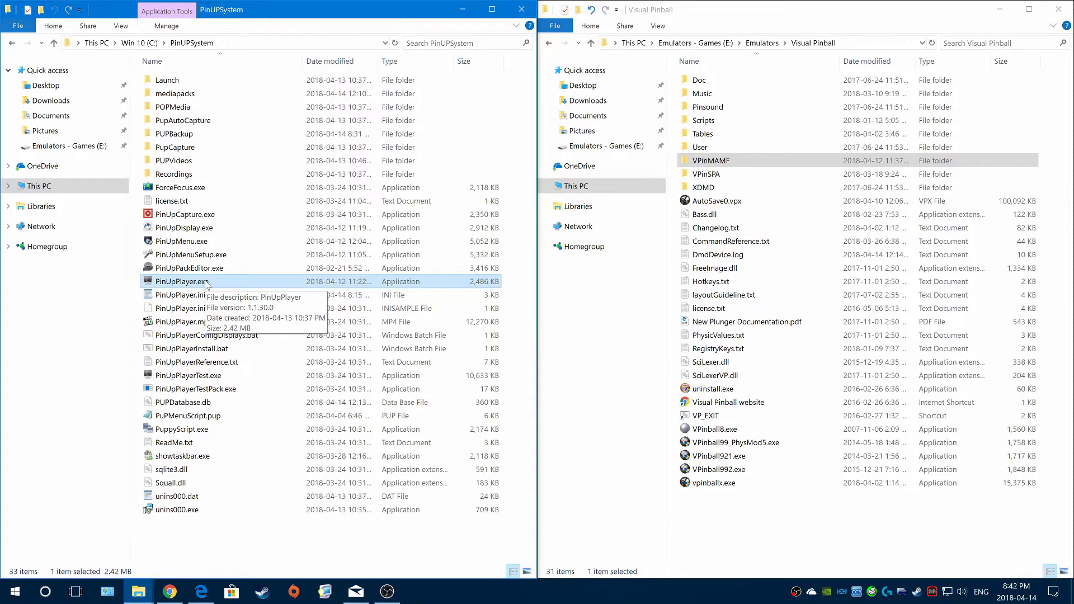
{"action": "double_click", "coordinate": [227, 267]}
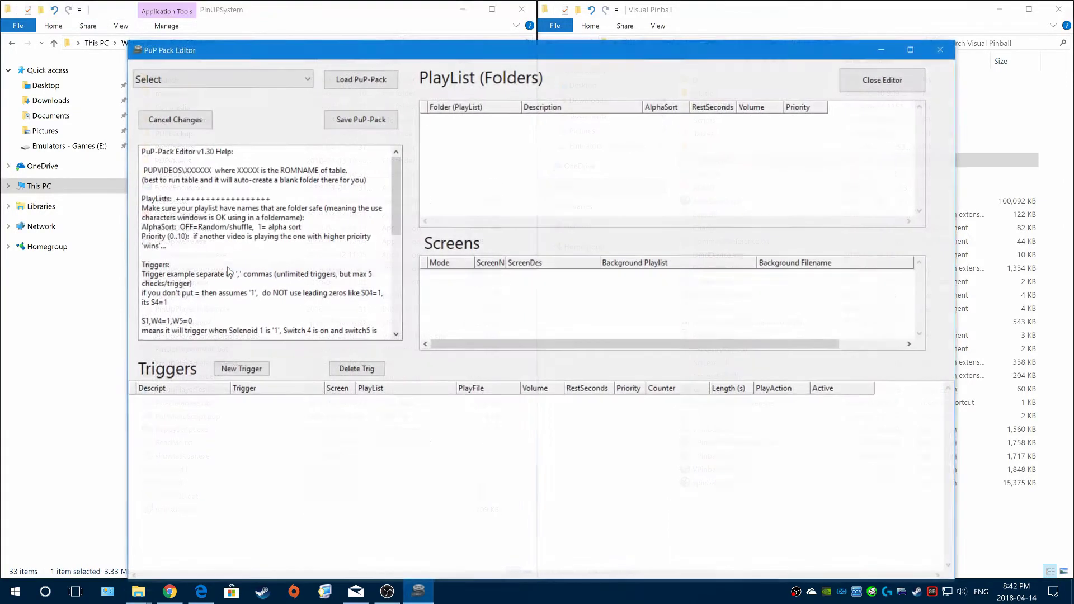
{"action": "left_click_drag", "start_coordinate": [581, 51], "coordinate": [595, 27]}
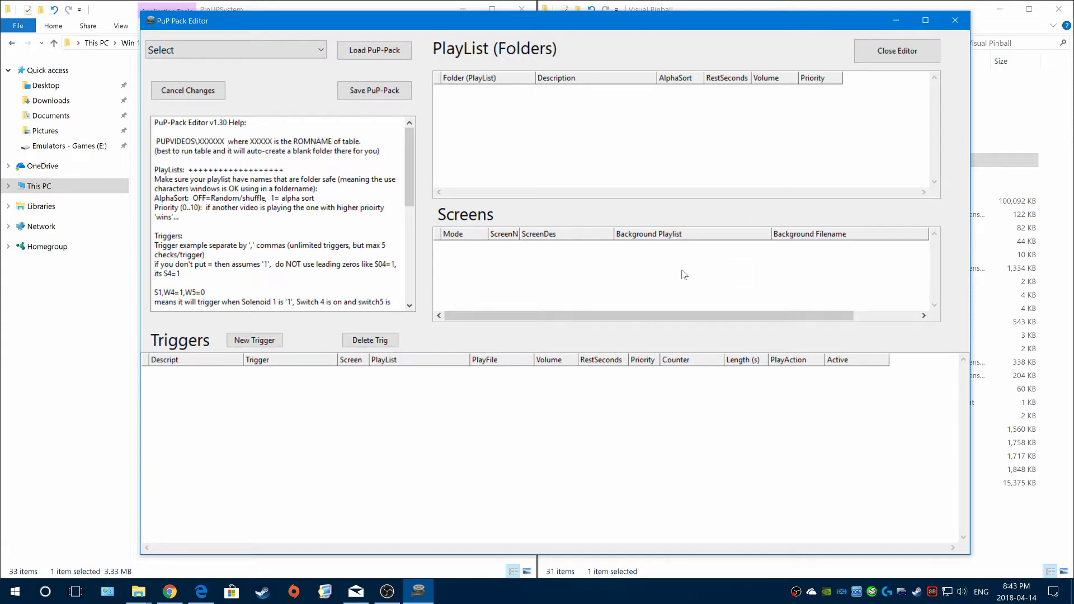
{"action": "left_click", "coordinate": [954, 21]}
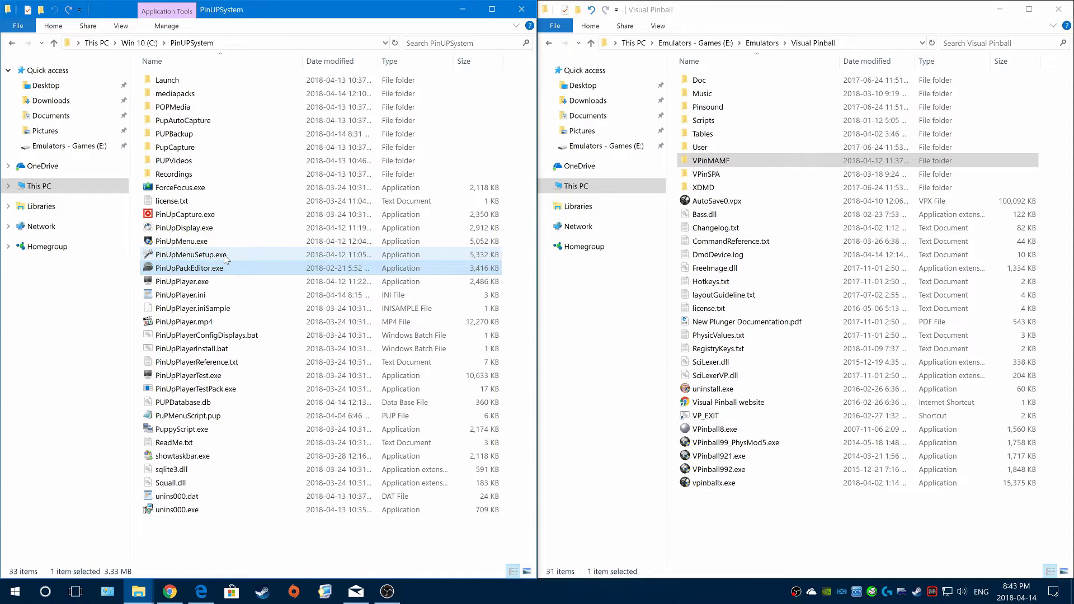
{"action": "double_click", "coordinate": [225, 256]}
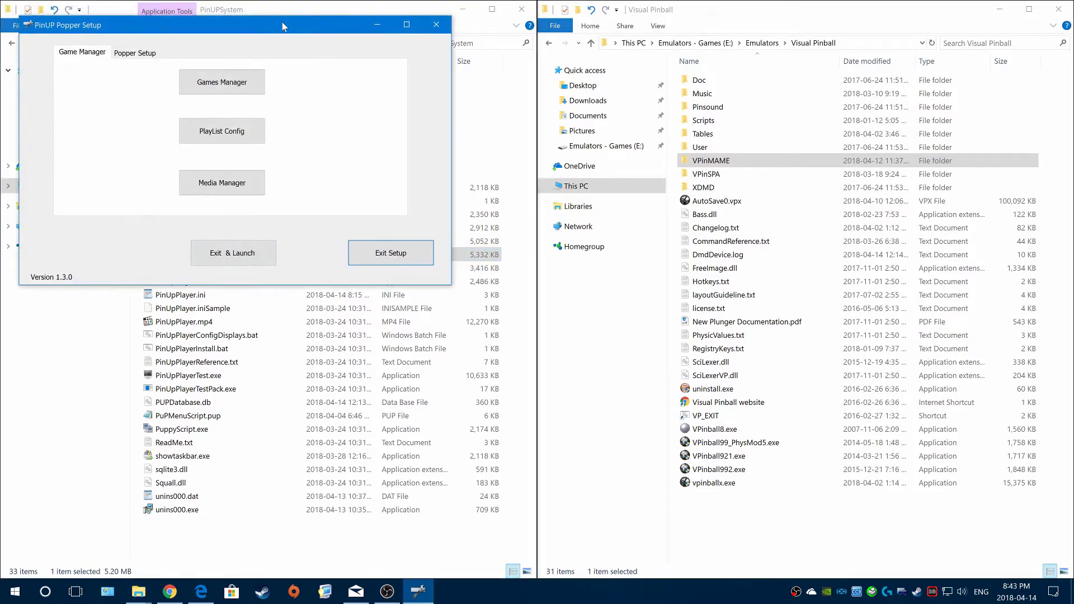
{"action": "left_click_drag", "start_coordinate": [285, 27], "coordinate": [599, 110]}
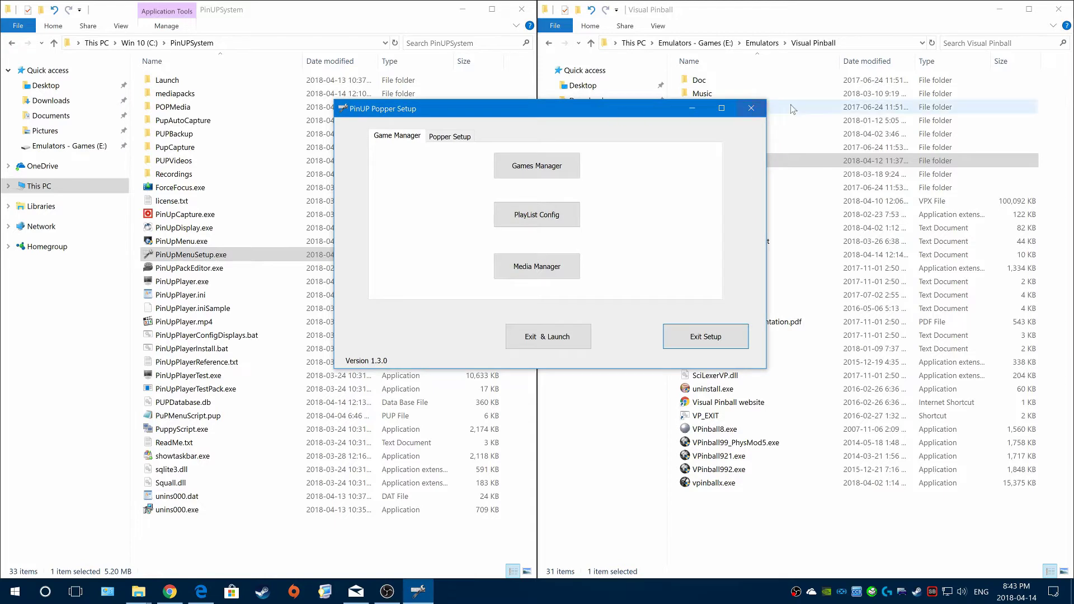
{"action": "left_click", "coordinate": [751, 108]}
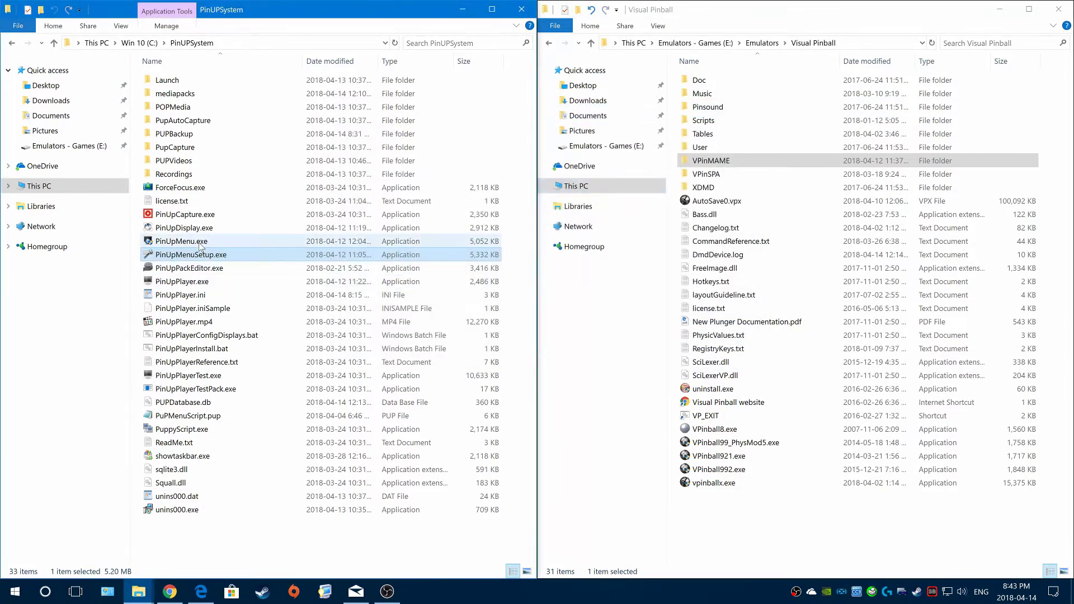
{"action": "left_click", "coordinate": [200, 241]}
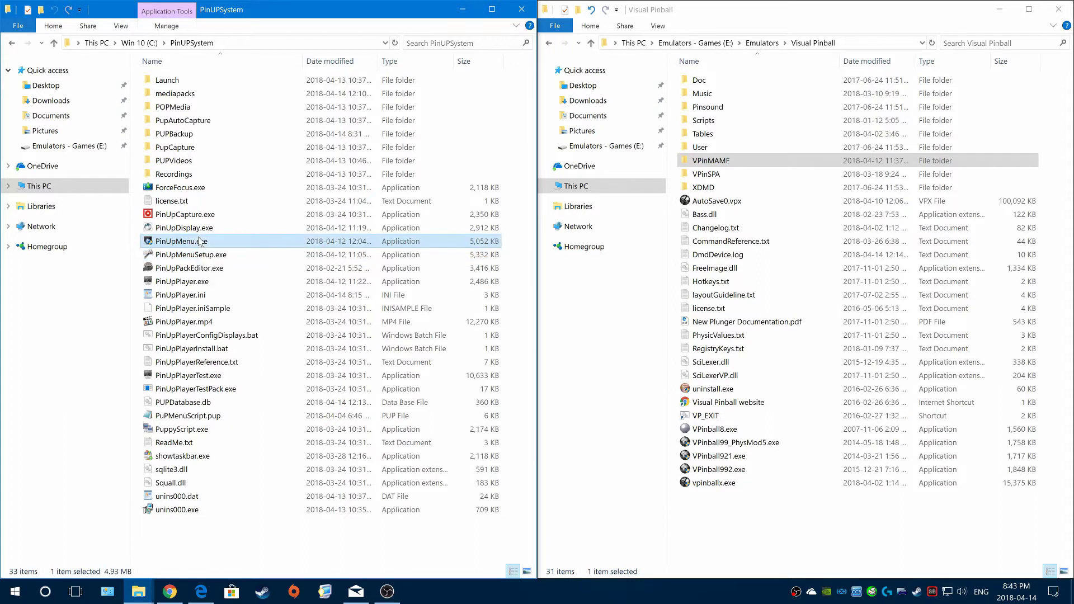
{"action": "left_click", "coordinate": [202, 228]}
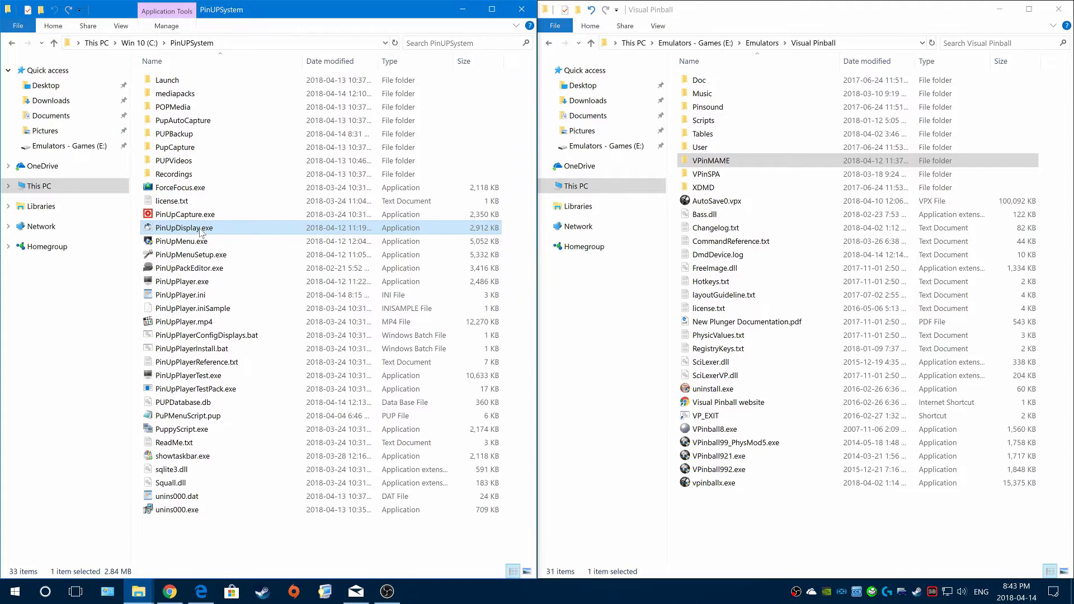
{"action": "mouse_move", "coordinate": [202, 232]}
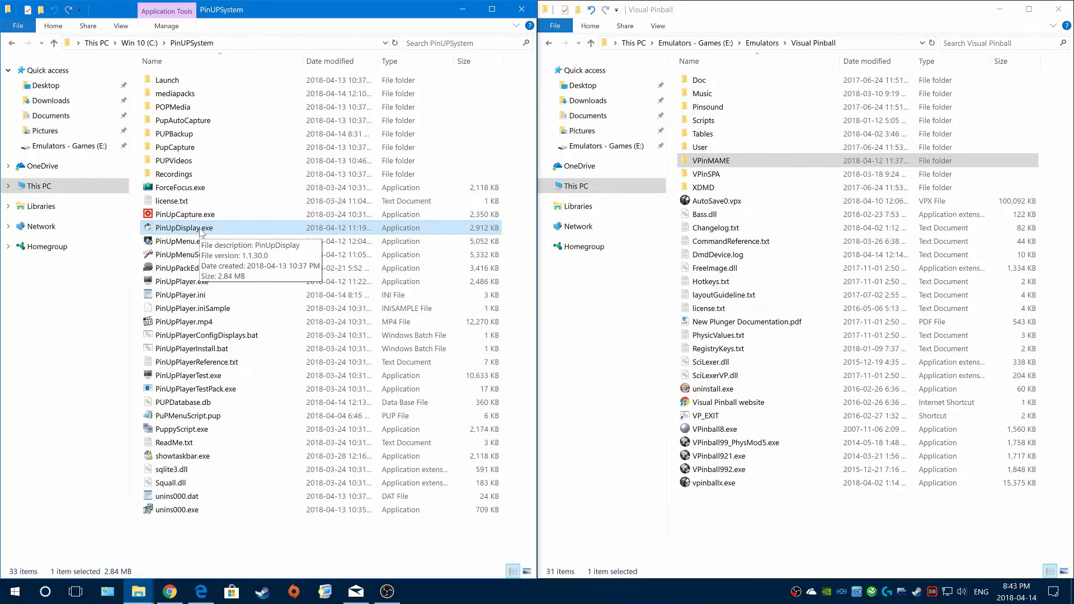
{"action": "double_click", "coordinate": [185, 214]}
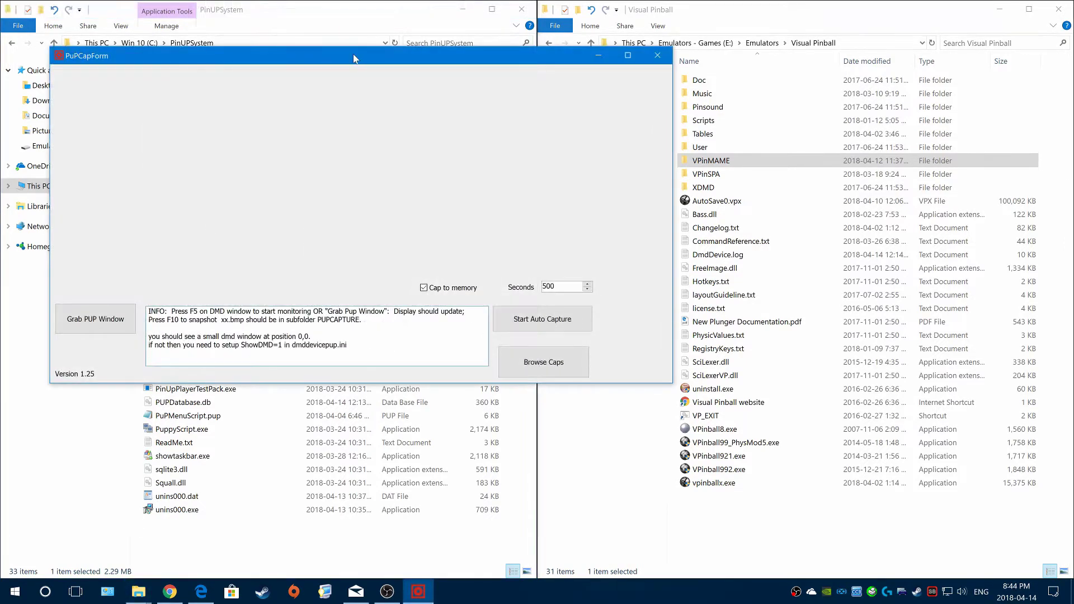
{"action": "left_click_drag", "start_coordinate": [354, 56], "coordinate": [537, 94]}
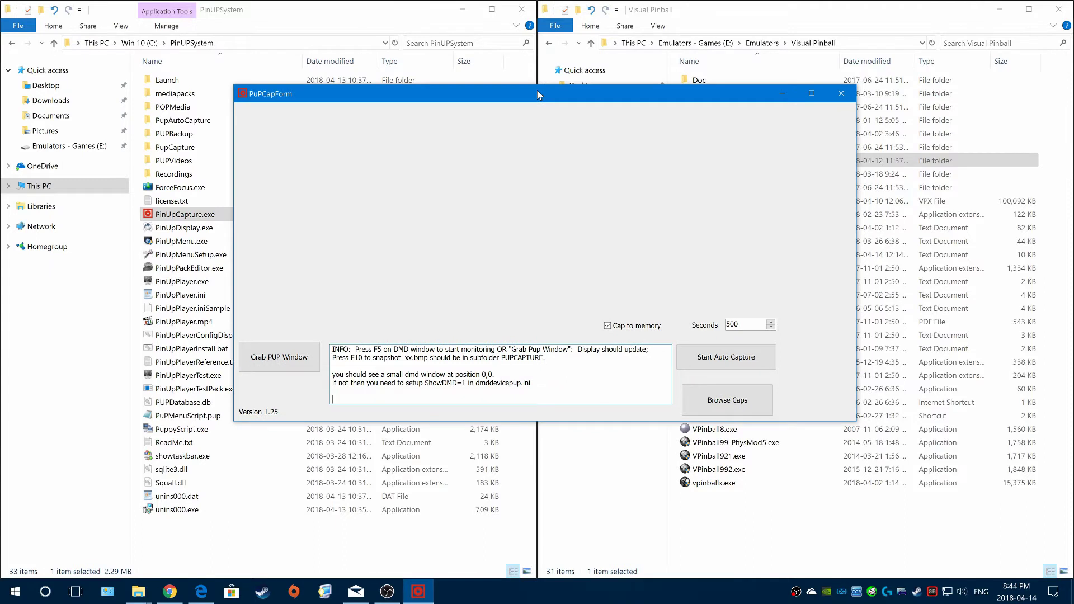
{"action": "left_click", "coordinate": [841, 94]}
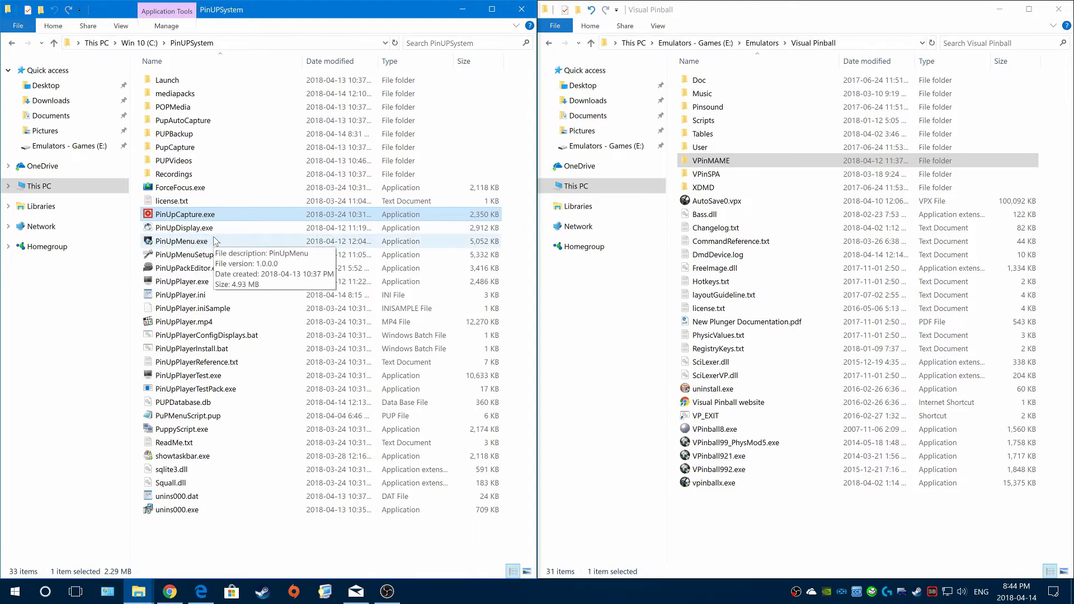
{"action": "left_click", "coordinate": [206, 189]}
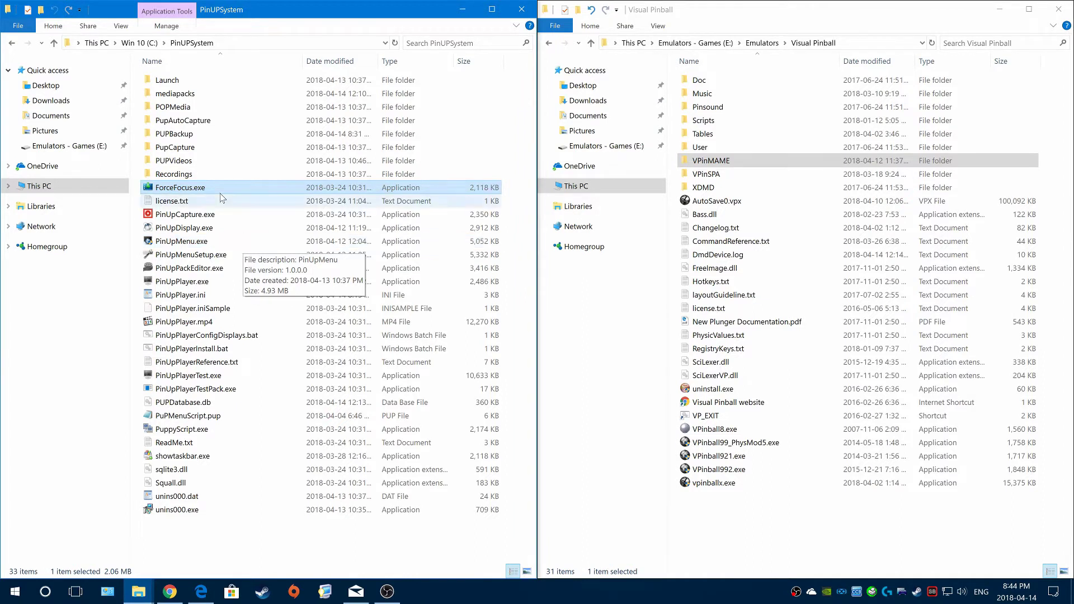
{"action": "mouse_move", "coordinate": [176, 190]}
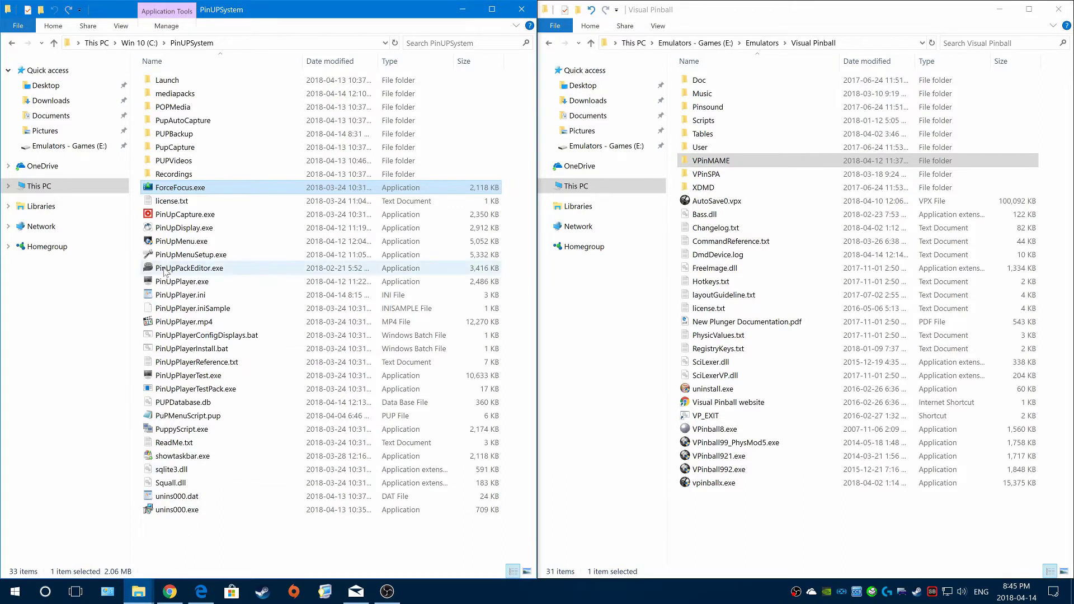
{"action": "left_click", "coordinate": [172, 244]}
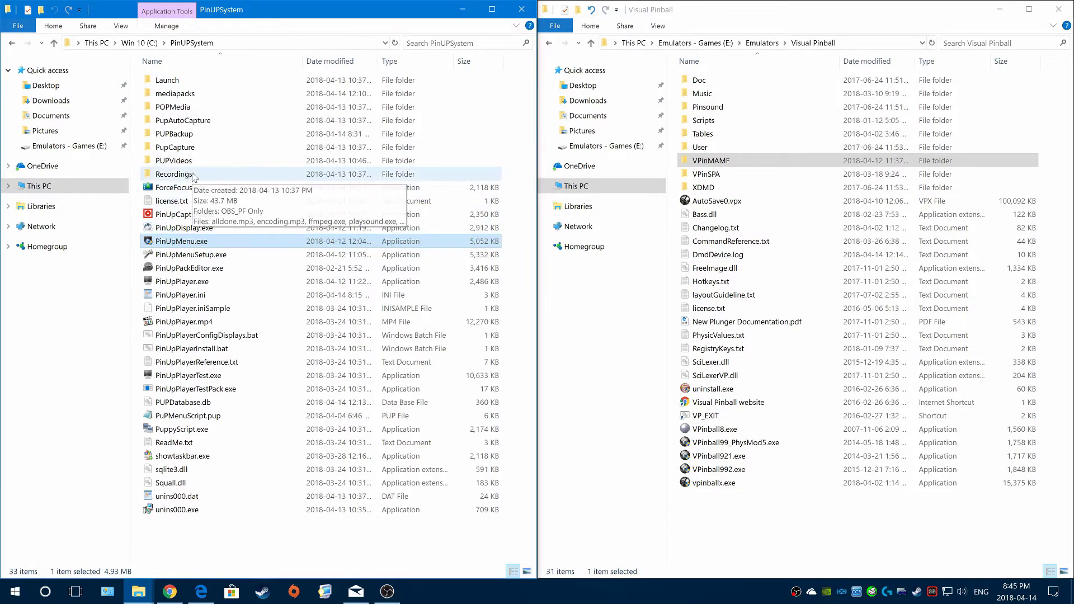
- Look inside the Recordings folder, then open the PUPVideos folder of table videos
{"action": "left_click", "coordinate": [198, 178]}
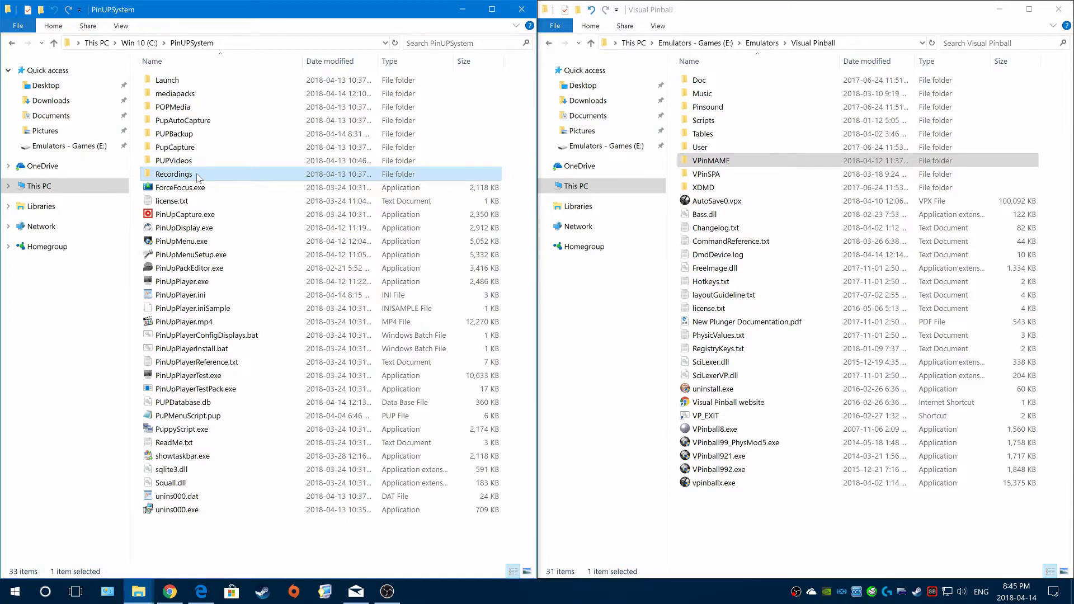
{"action": "double_click", "coordinate": [198, 178]}
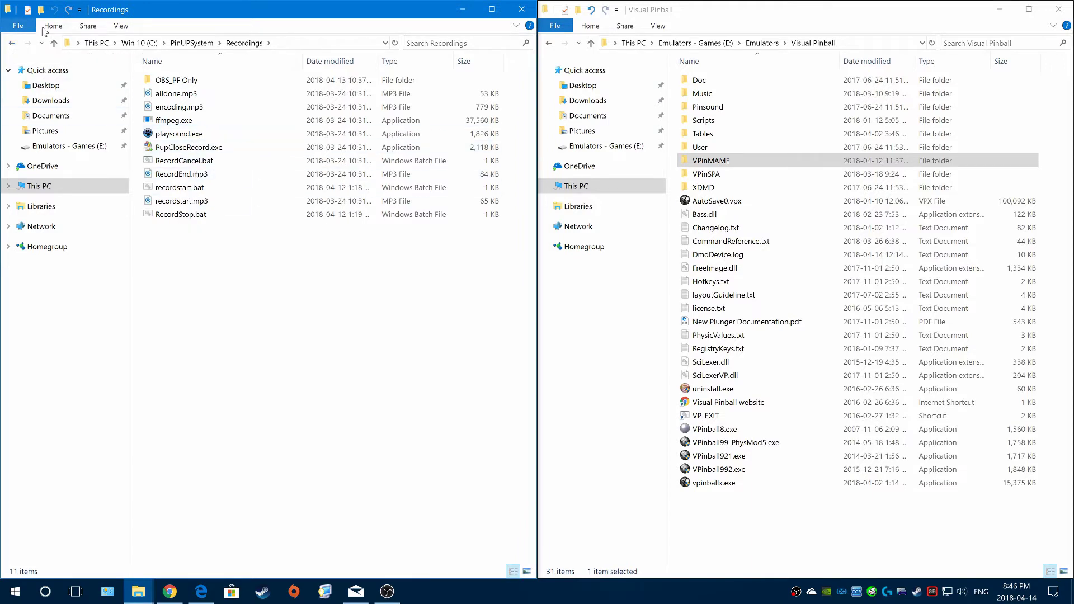
{"action": "left_click", "coordinate": [12, 43]}
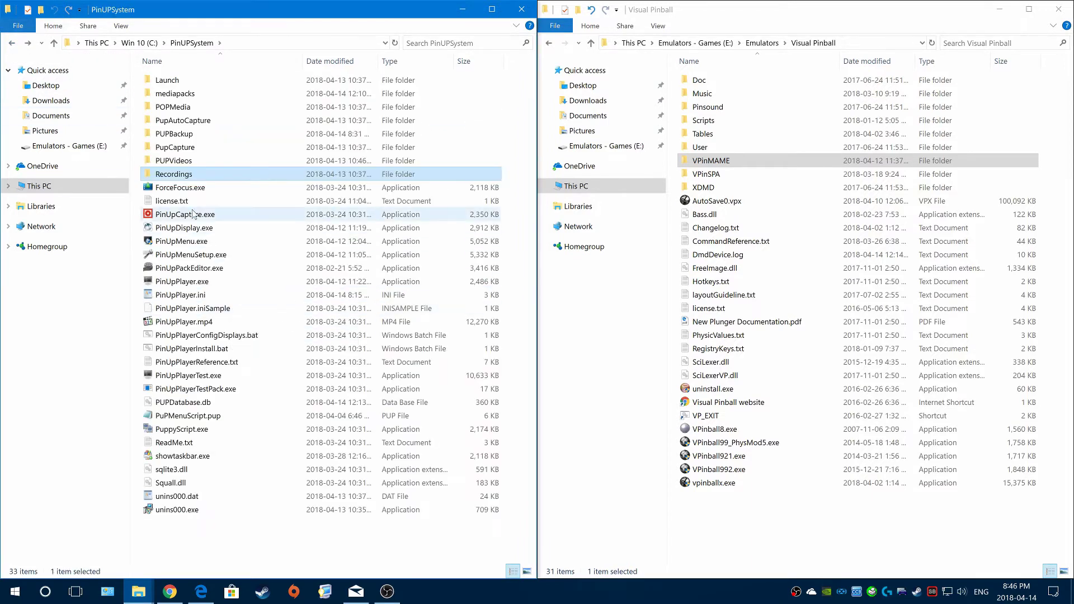
{"action": "double_click", "coordinate": [227, 160]}
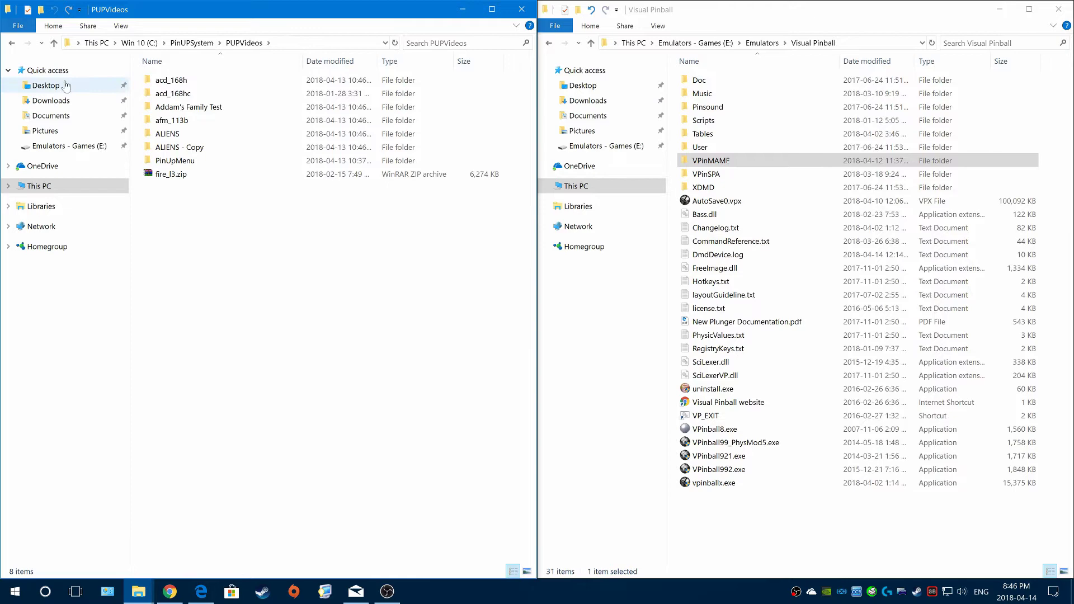
- Look at PupAutoCapture and PUPBackup, then select the 360 KB PUPDatabase.db in PinUPSystem
{"action": "left_click", "coordinate": [11, 44]}
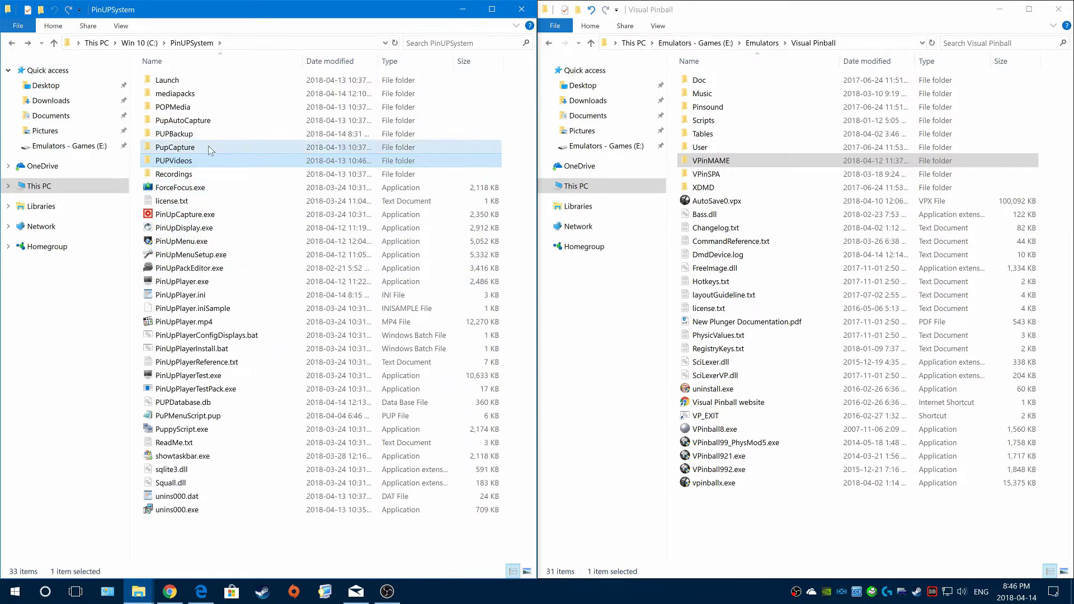
{"action": "left_click", "coordinate": [212, 122]}
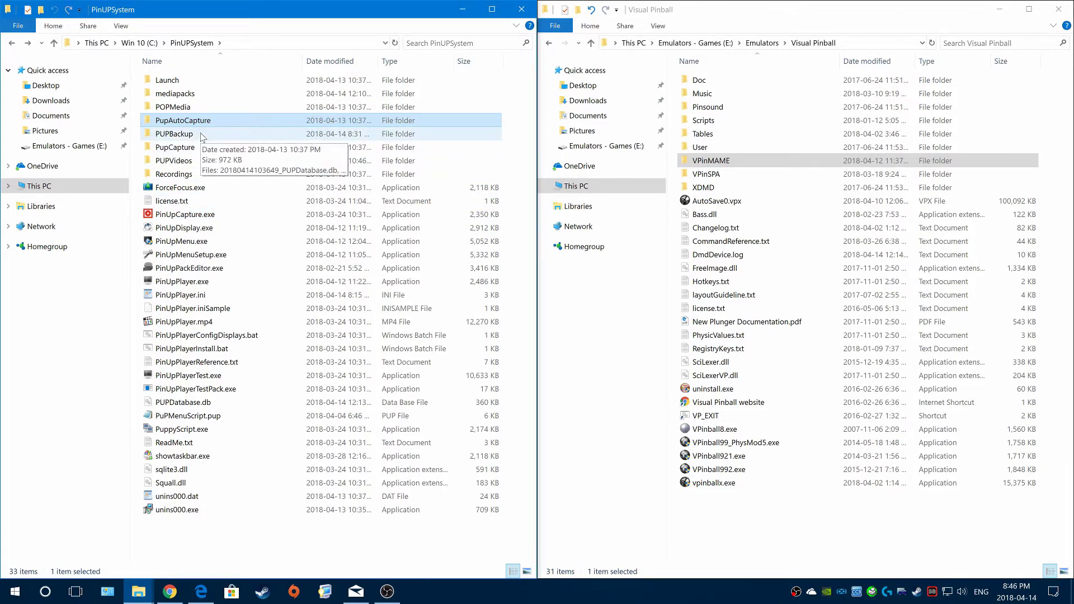
{"action": "double_click", "coordinate": [203, 134]}
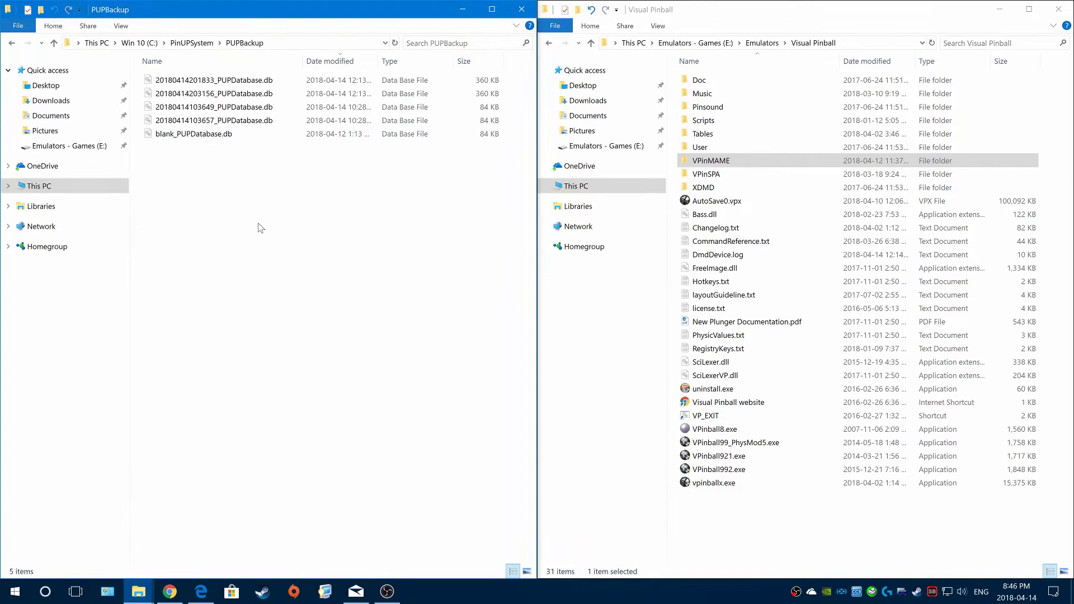
{"action": "left_click", "coordinate": [11, 43]}
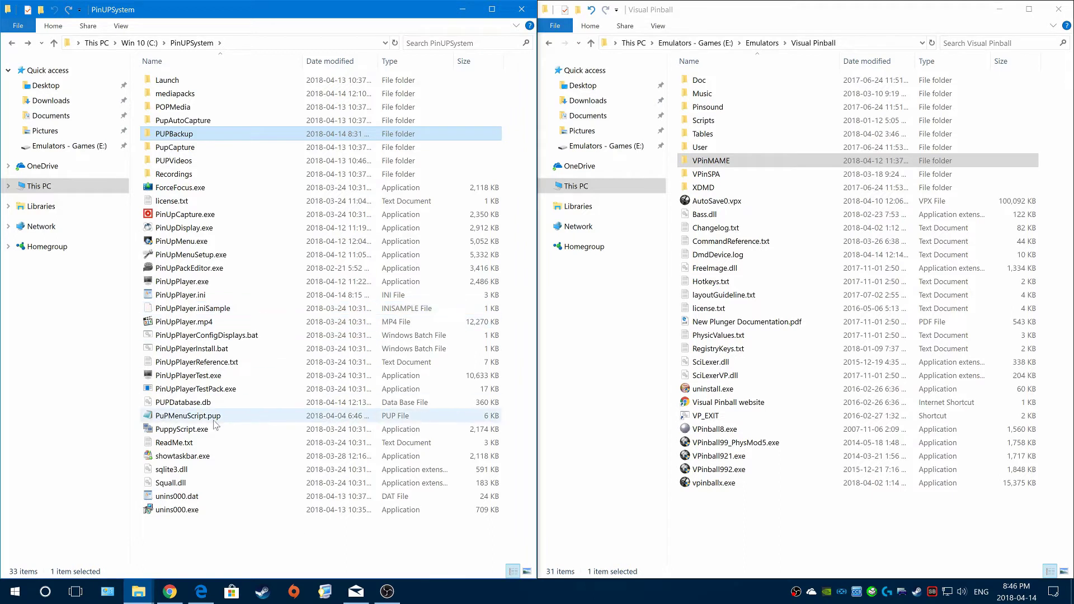
{"action": "left_click", "coordinate": [206, 405]}
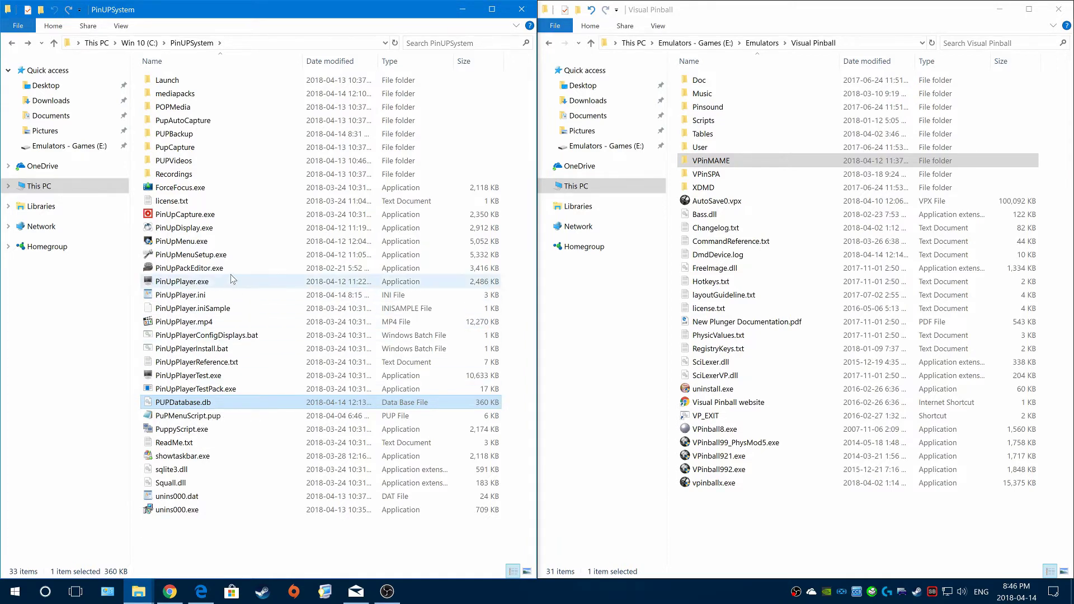
- Run PinUpMenuSetup.exe, confirm a Backup DB from Popper Setup, and exit setup
{"action": "left_click", "coordinate": [227, 257]}
{"action": "double_click", "coordinate": [227, 255]}
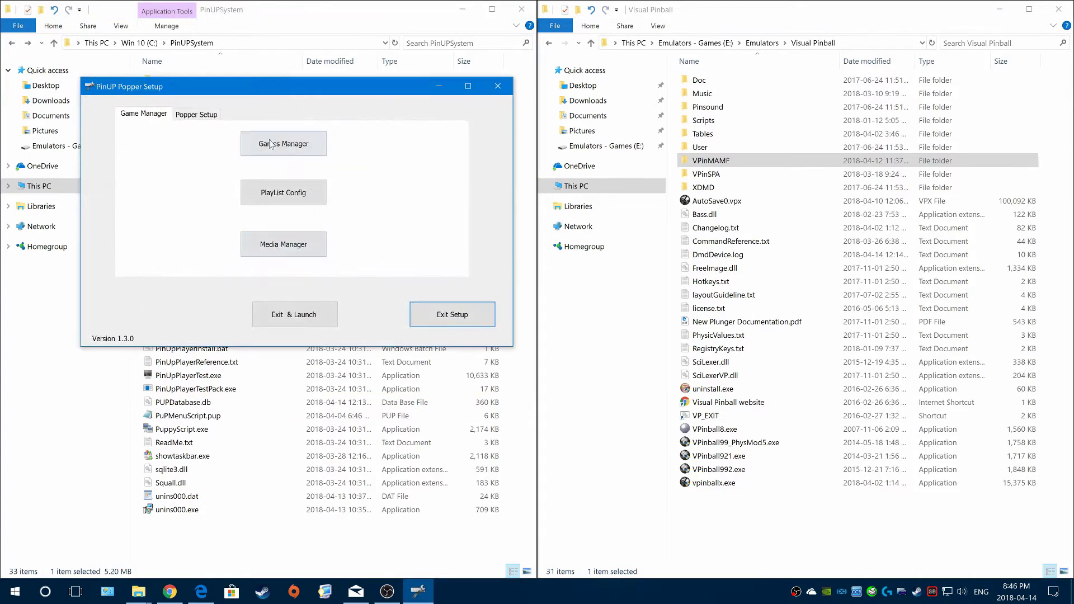
{"action": "left_click", "coordinate": [215, 116]}
{"action": "left_click", "coordinate": [387, 202]}
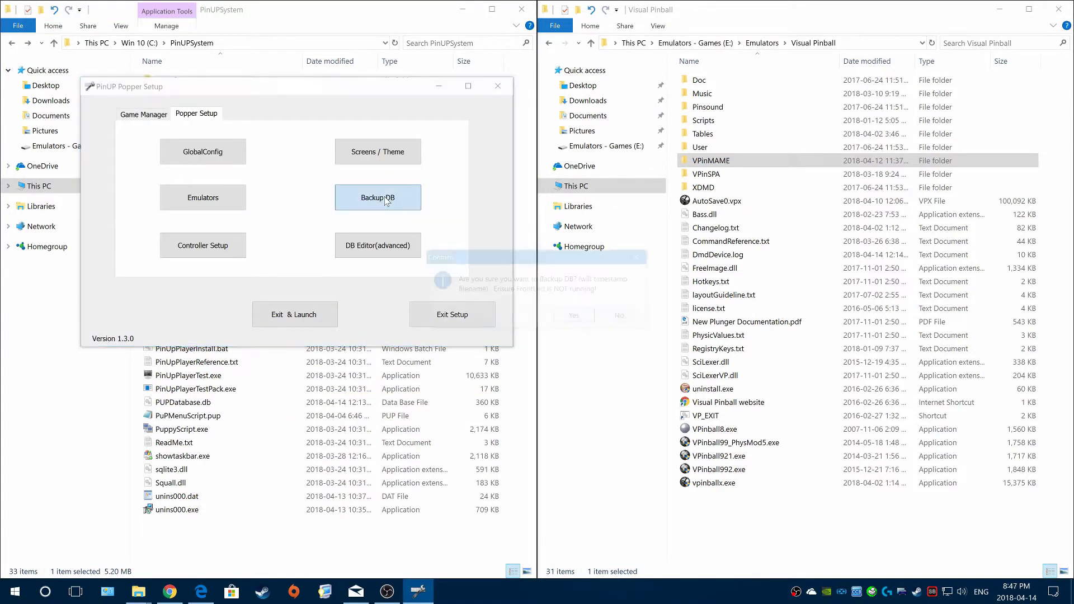
{"action": "left_click", "coordinate": [565, 316]}
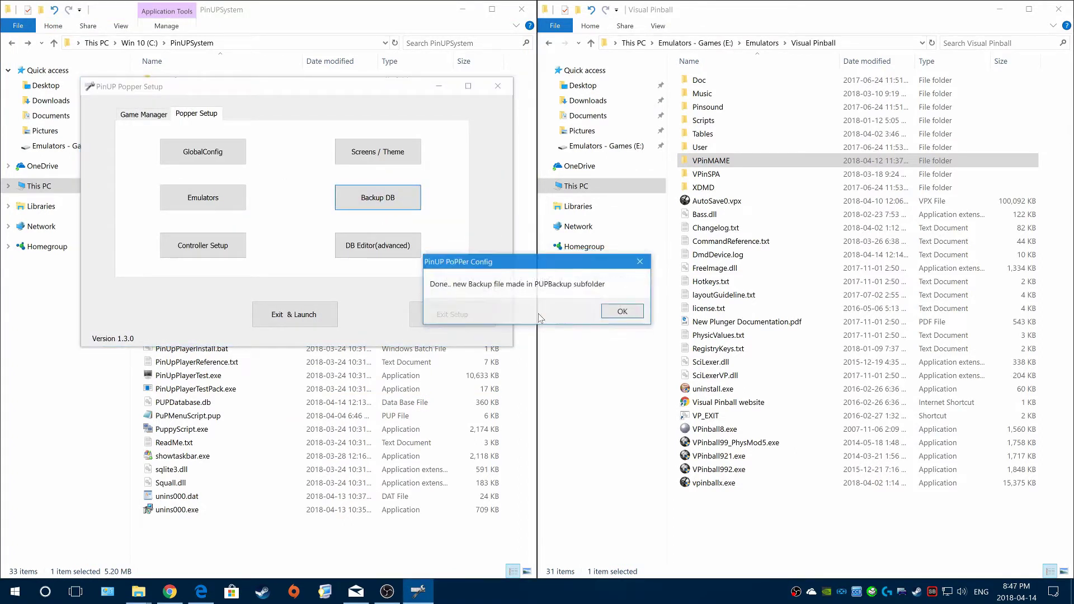
{"action": "left_click", "coordinate": [642, 314]}
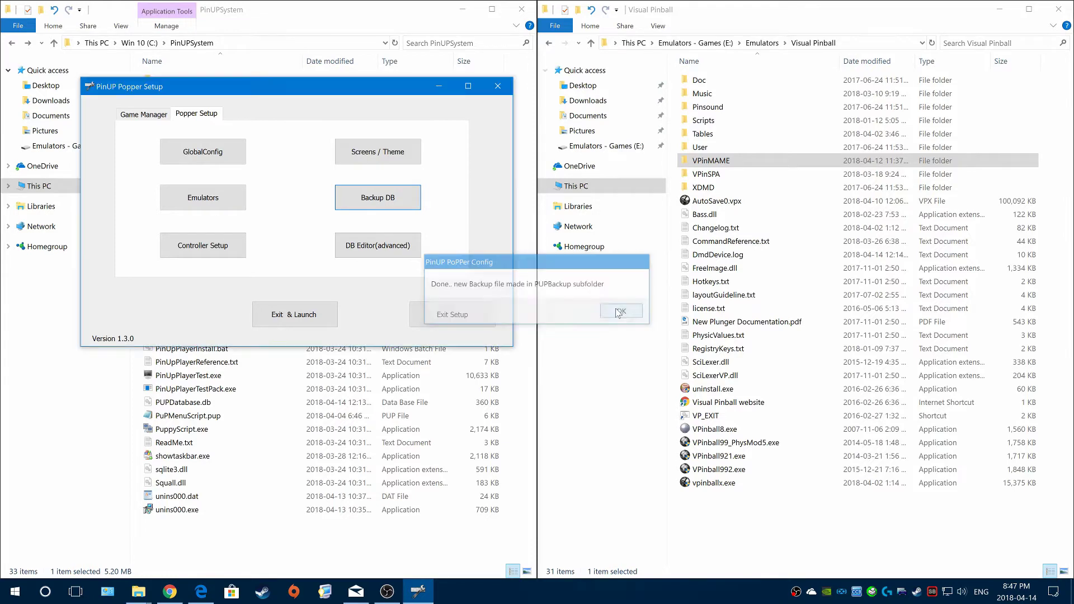
{"action": "left_click", "coordinate": [448, 314]}
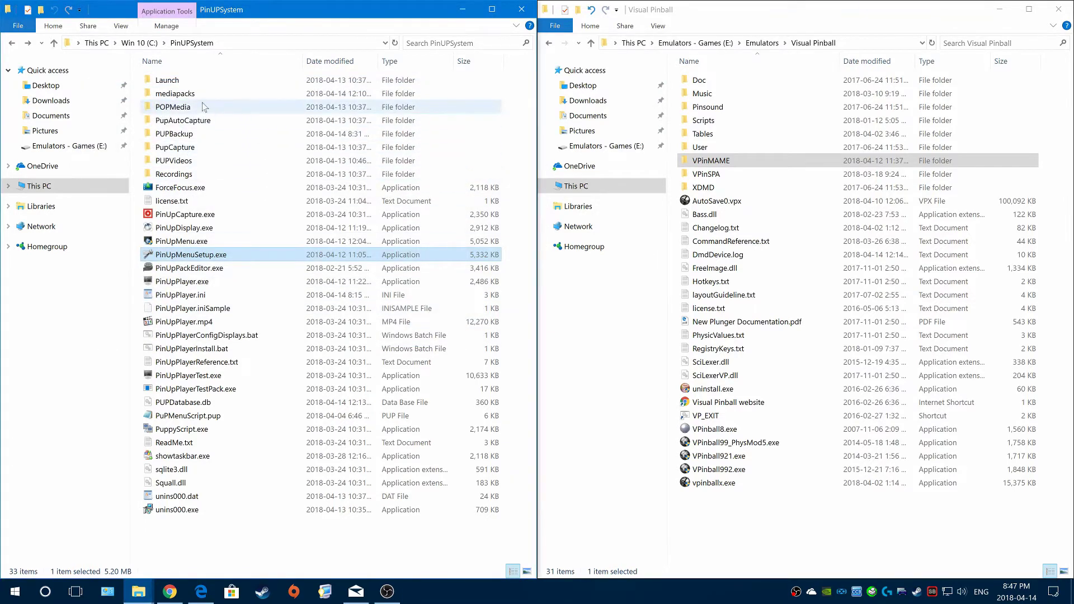
- Widen Date modified in PUPBackup to see the six dated backups, then open POPMedia
{"action": "left_click", "coordinate": [193, 137]}
{"action": "double_click", "coordinate": [193, 138]}
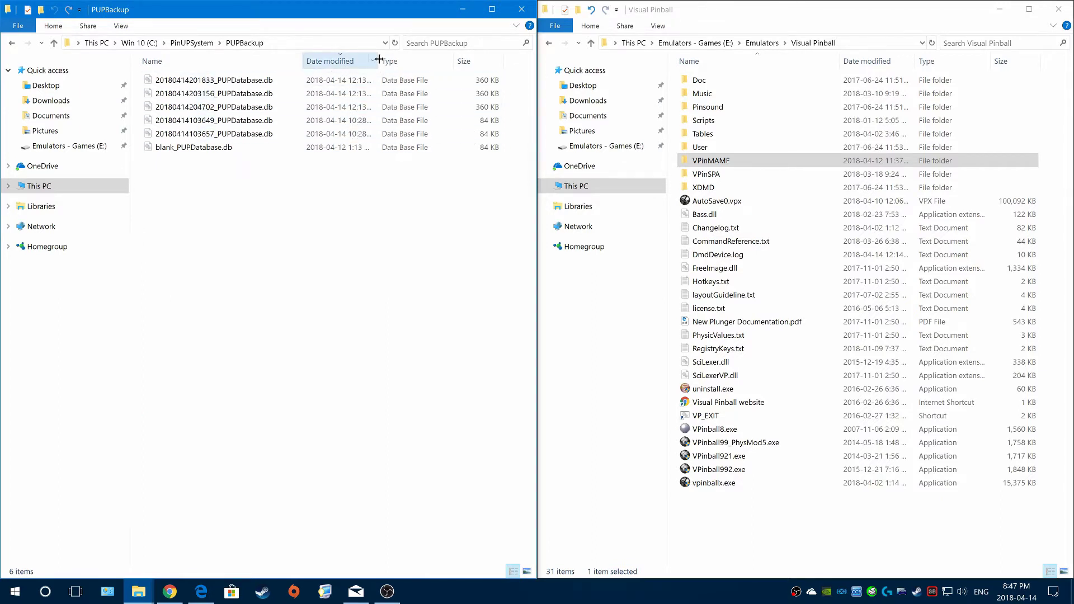
{"action": "mouse_move", "coordinate": [377, 63]}
{"action": "left_mouse_down"}
{"action": "mouse_move", "coordinate": [428, 65]}
{"action": "mouse_move", "coordinate": [391, 71]}
{"action": "left_mouse_up"}
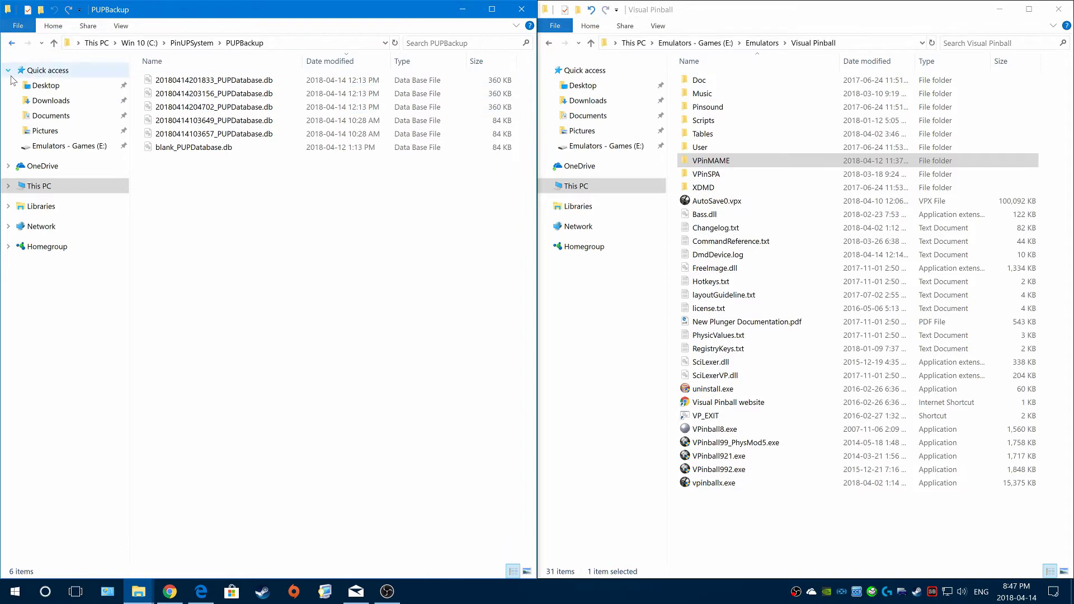
{"action": "left_click", "coordinate": [12, 43]}
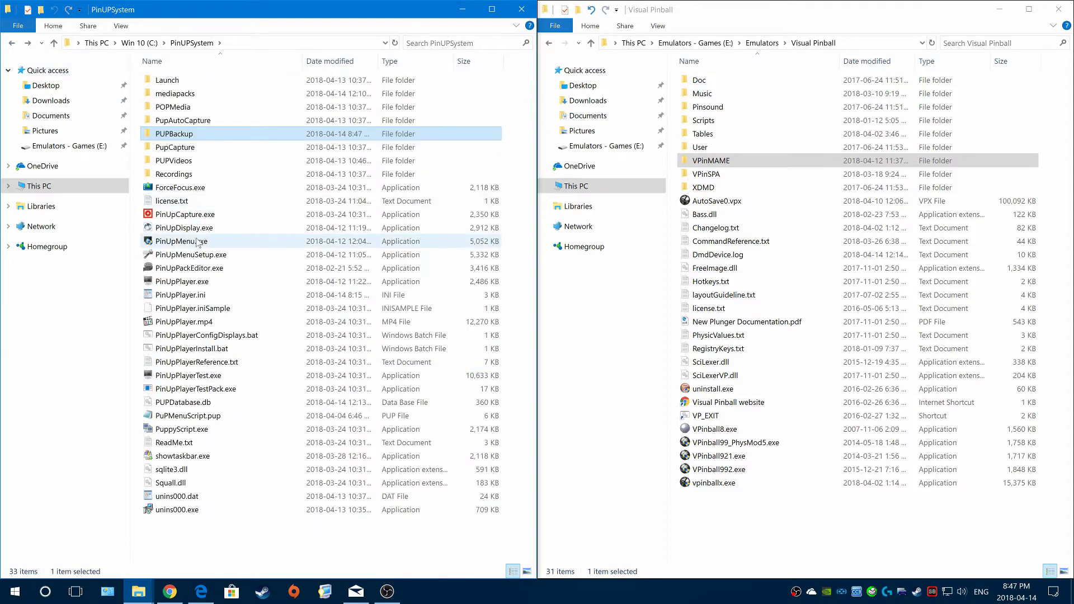
{"action": "left_click", "coordinate": [210, 108]}
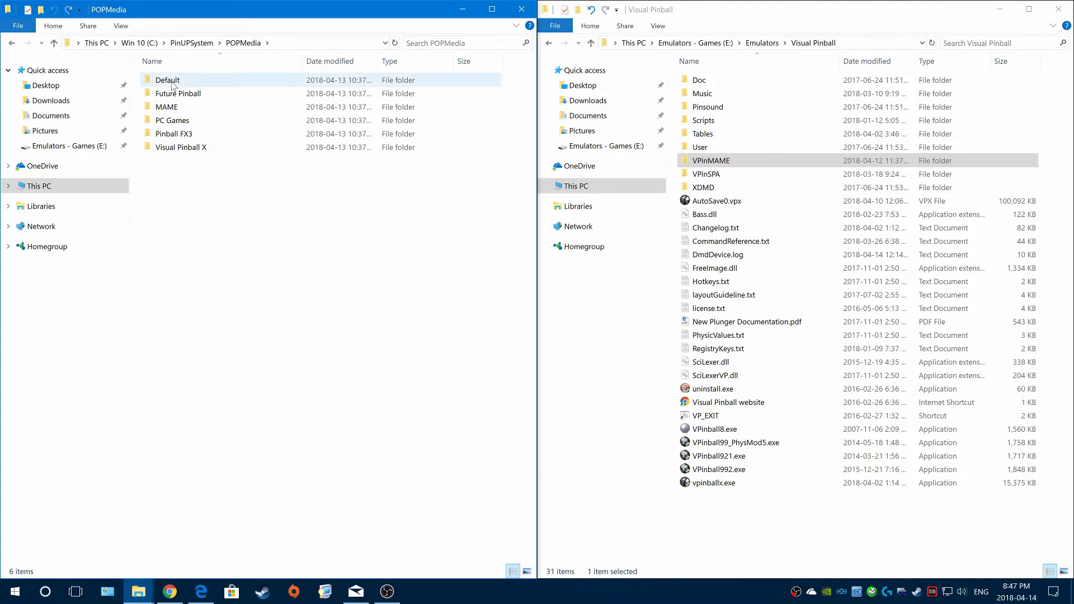
{"action": "left_click", "coordinate": [173, 84]}
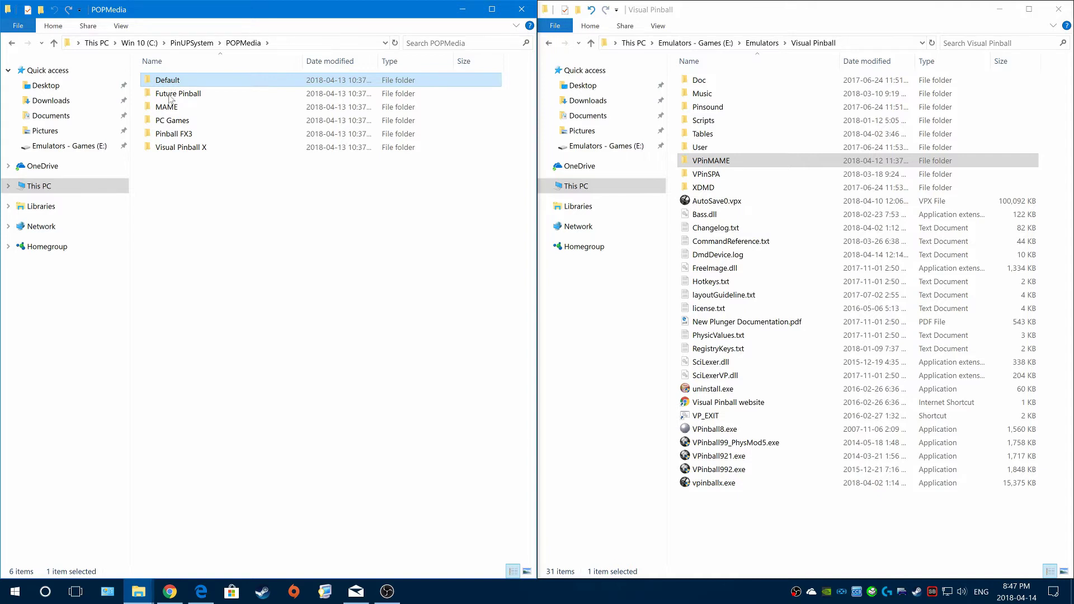
{"action": "left_click_drag", "start_coordinate": [168, 174], "coordinate": [195, 98]}
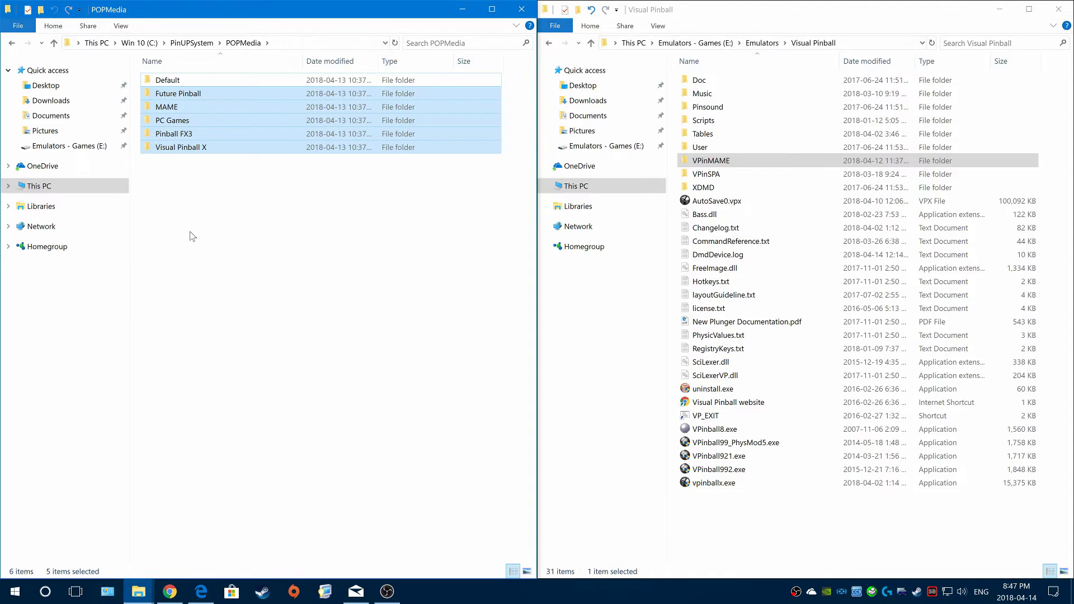
{"action": "left_click", "coordinate": [185, 207]}
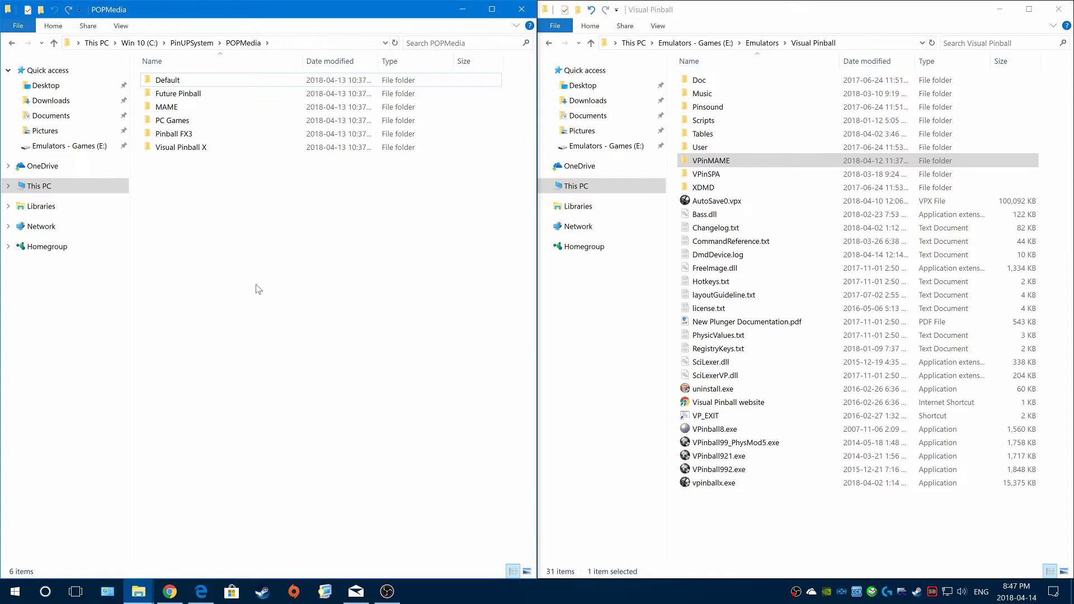
- From PinUPSystem, launch PinUpMenuSetup.exe and check the Visual Pinball X media folder under Emulators
{"action": "left_click", "coordinate": [190, 44]}
{"action": "left_click", "coordinate": [192, 255]}
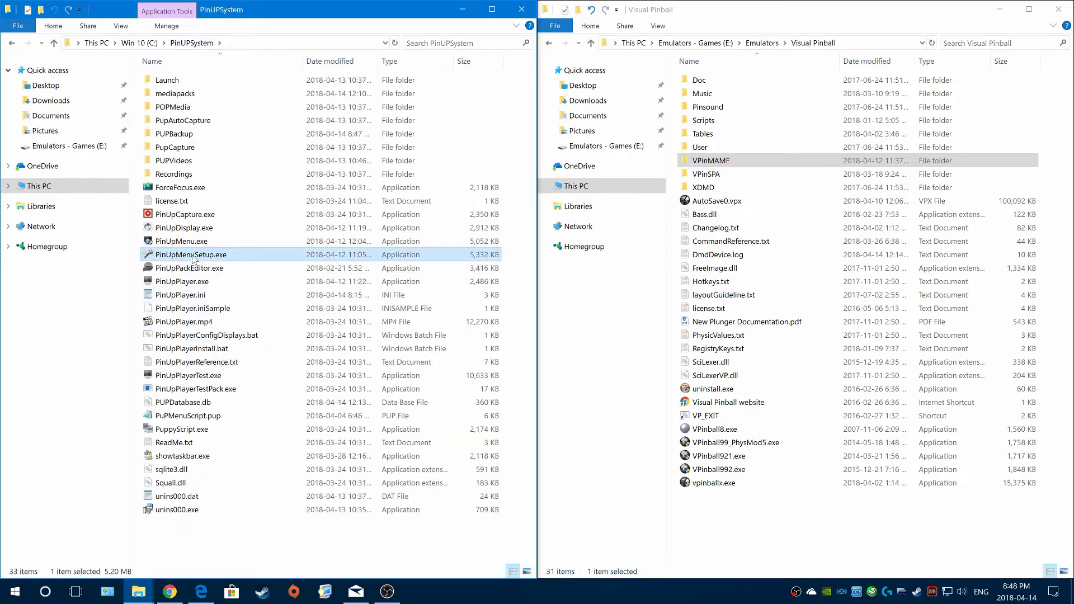
{"action": "double_click", "coordinate": [192, 255]}
{"action": "left_click", "coordinate": [229, 147]}
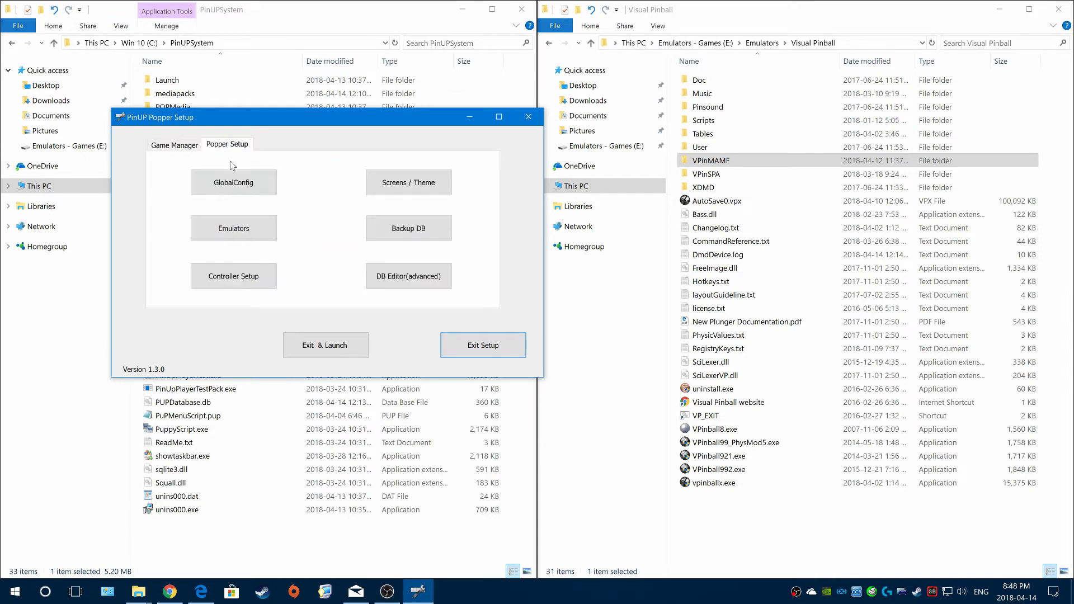
{"action": "left_click", "coordinate": [249, 226]}
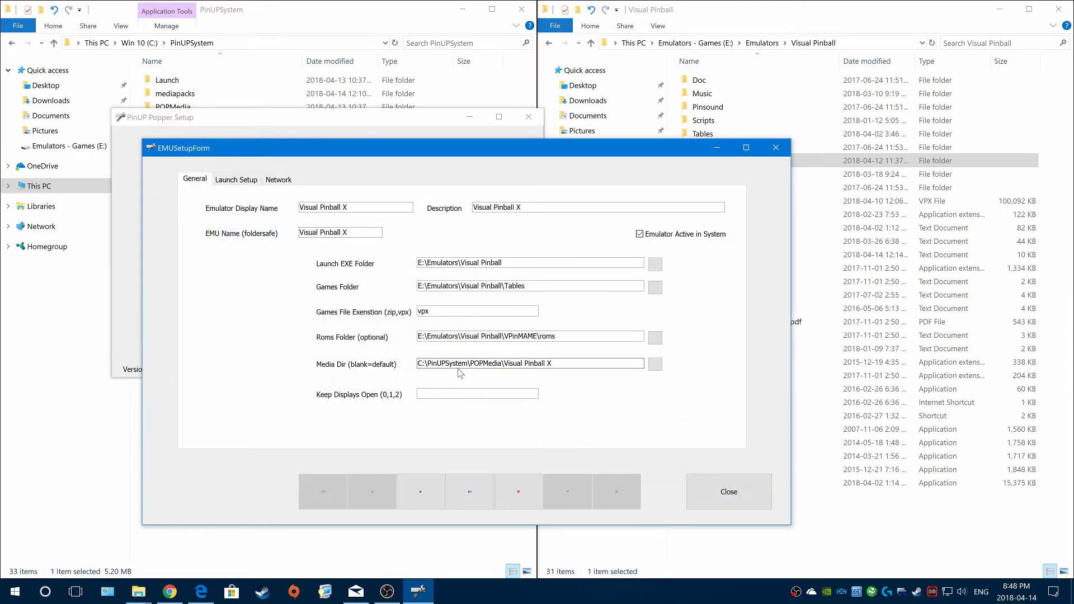
{"action": "left_click", "coordinate": [727, 491]}
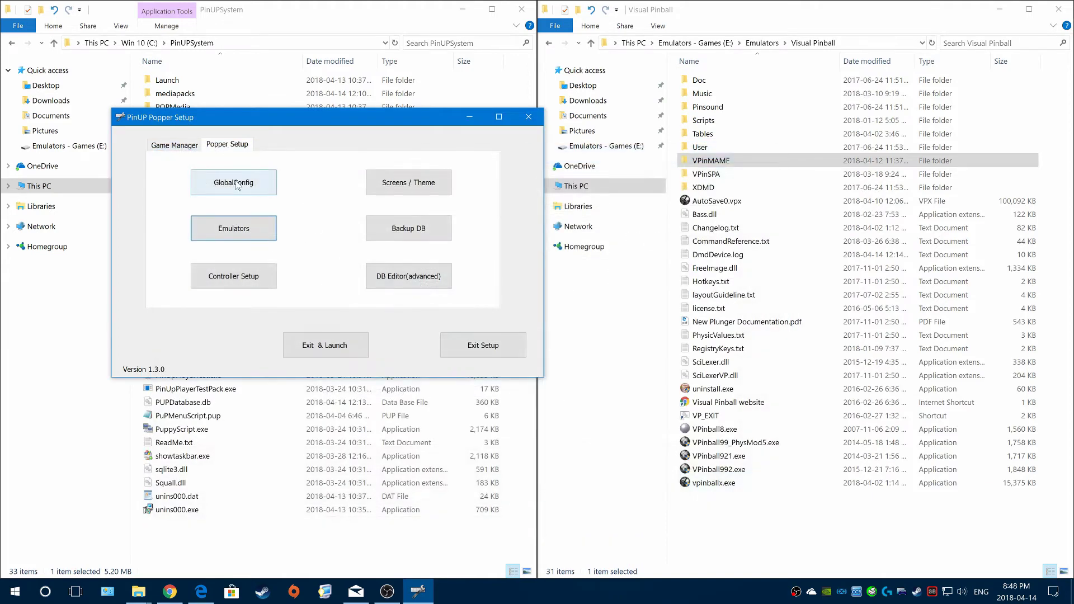
- Check the default media directory in GlobalConfig, cancel without saving, and exit setup
{"action": "left_click", "coordinate": [238, 185]}
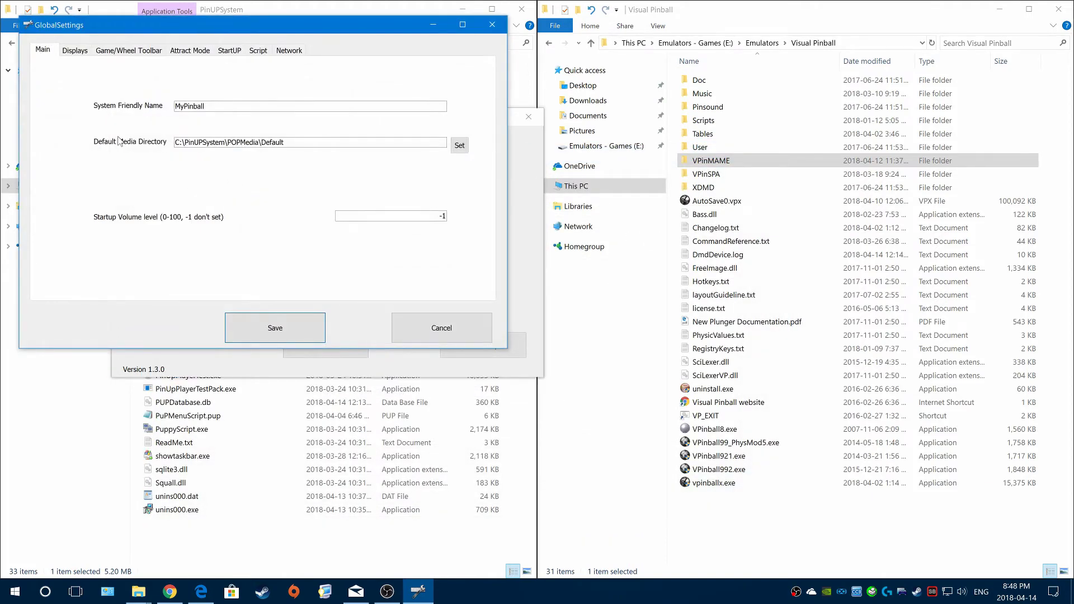
{"action": "left_click", "coordinate": [474, 335]}
{"action": "left_click", "coordinate": [458, 350]}
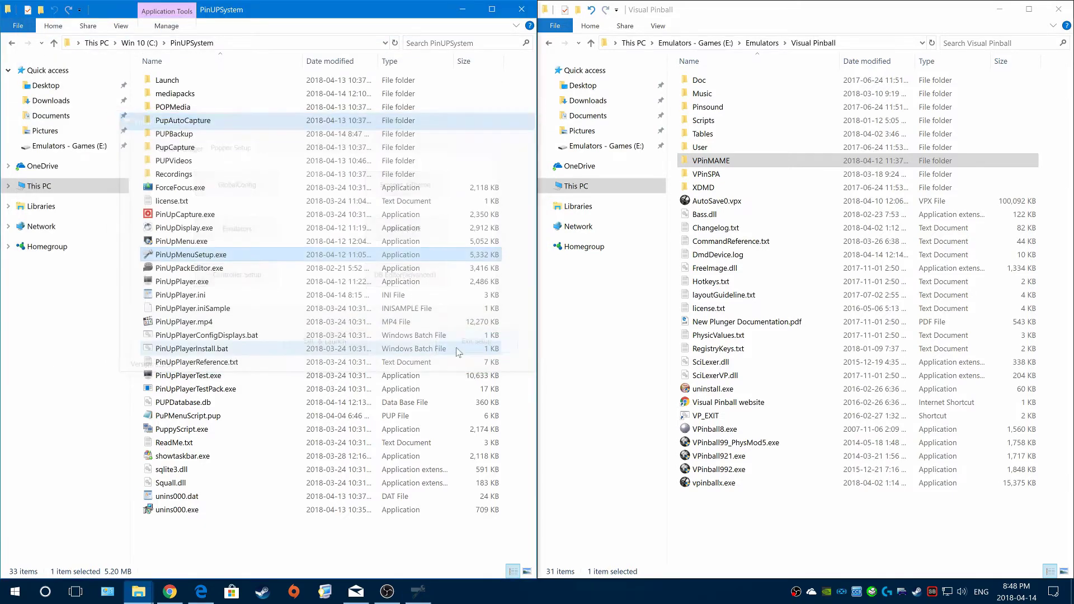
- Open the mediapacks folder and the 24 (Stern 2009).vpx.zip archive in WinRAR
{"action": "double_click", "coordinate": [201, 98]}
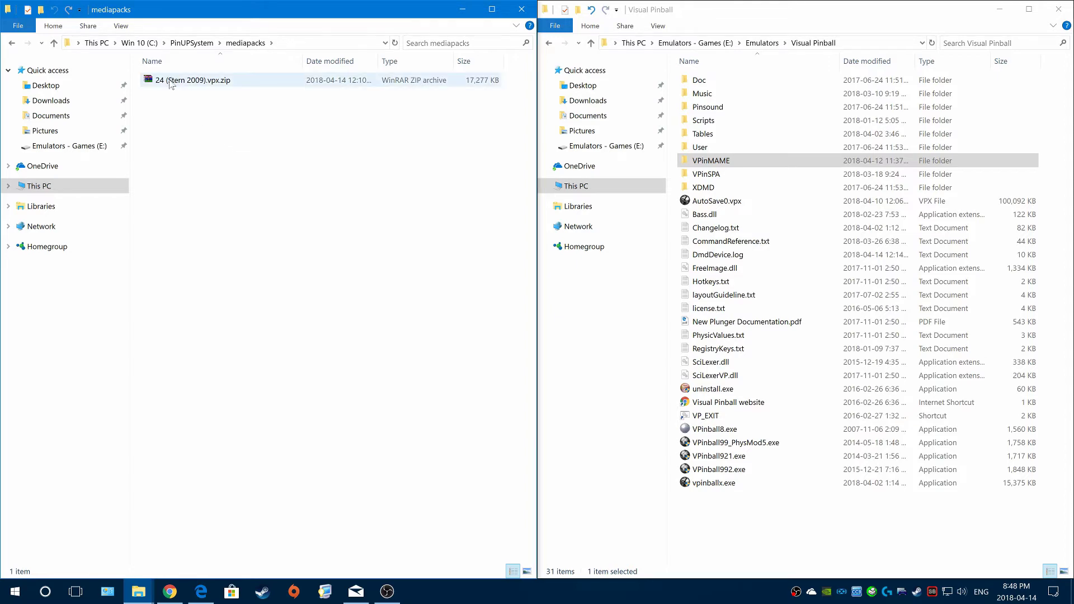
{"action": "double_click", "coordinate": [171, 81]}
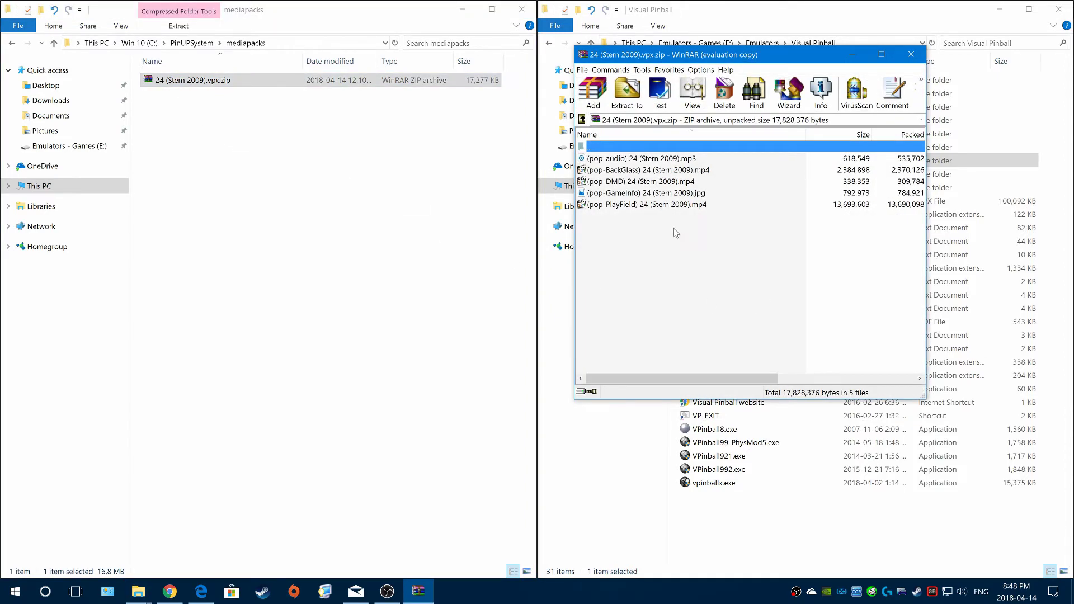
- Dismiss the WinRAR licence reminder, review the five pop- media files, then close the archive
{"action": "left_click", "coordinate": [800, 236]}
{"action": "left_click", "coordinate": [916, 58]}
{"action": "left_click", "coordinate": [349, 195]}
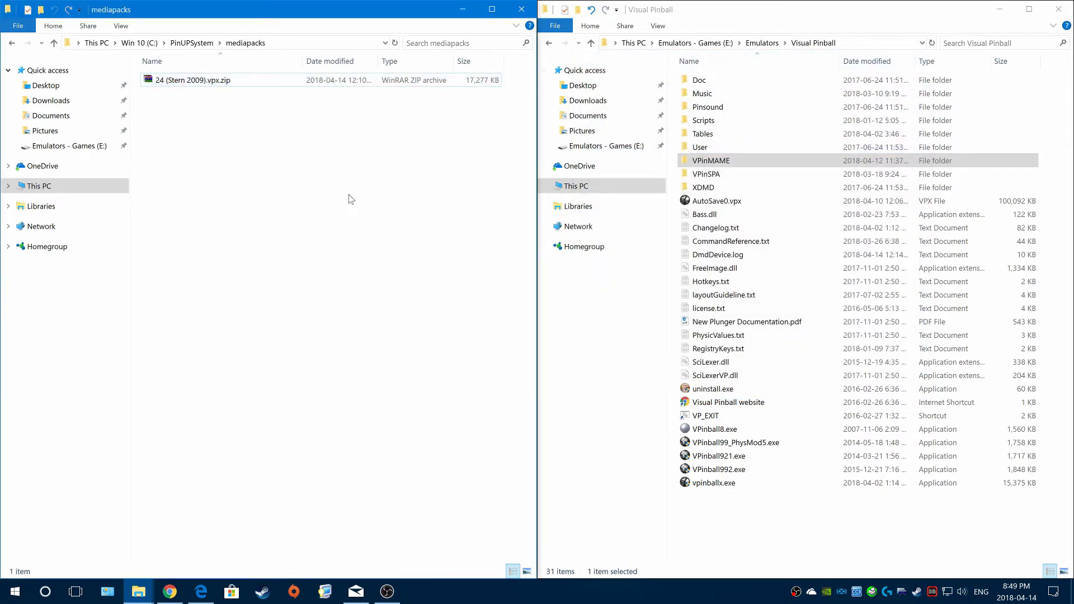
- Open the Launch folder and select curlaunch.bat, curClose.bat, PuPCloser.exe and helpers.txt in turn
{"action": "left_click", "coordinate": [11, 43]}
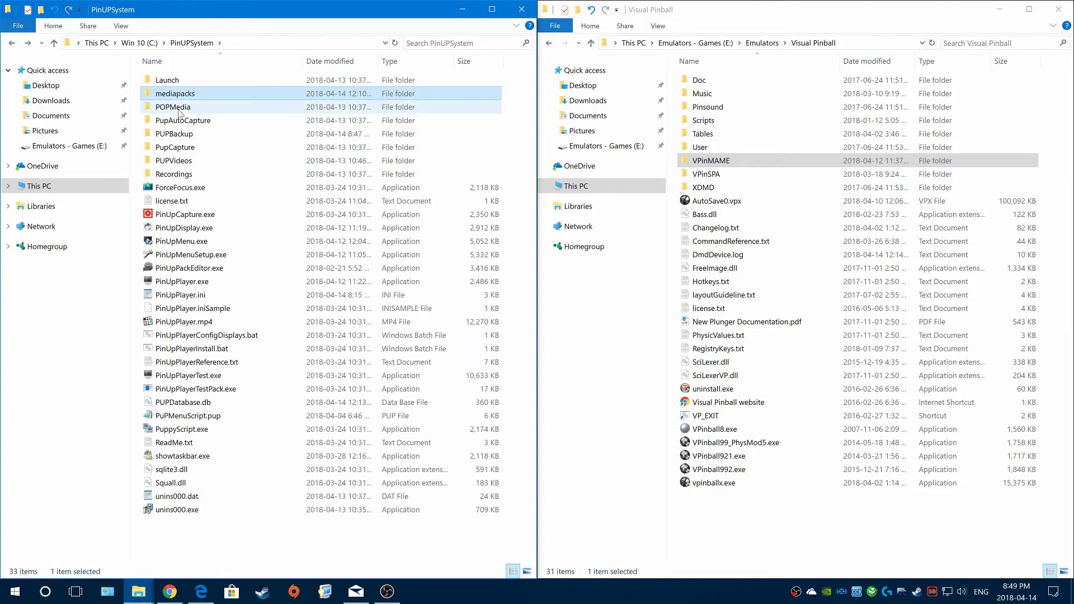
{"action": "double_click", "coordinate": [189, 81]}
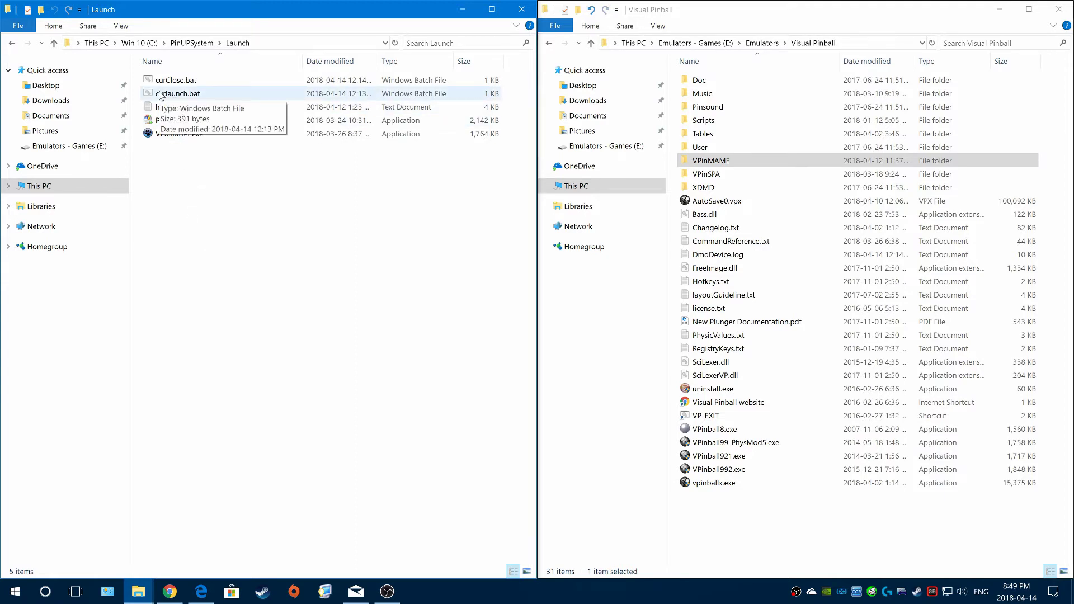
{"action": "left_click", "coordinate": [198, 97]}
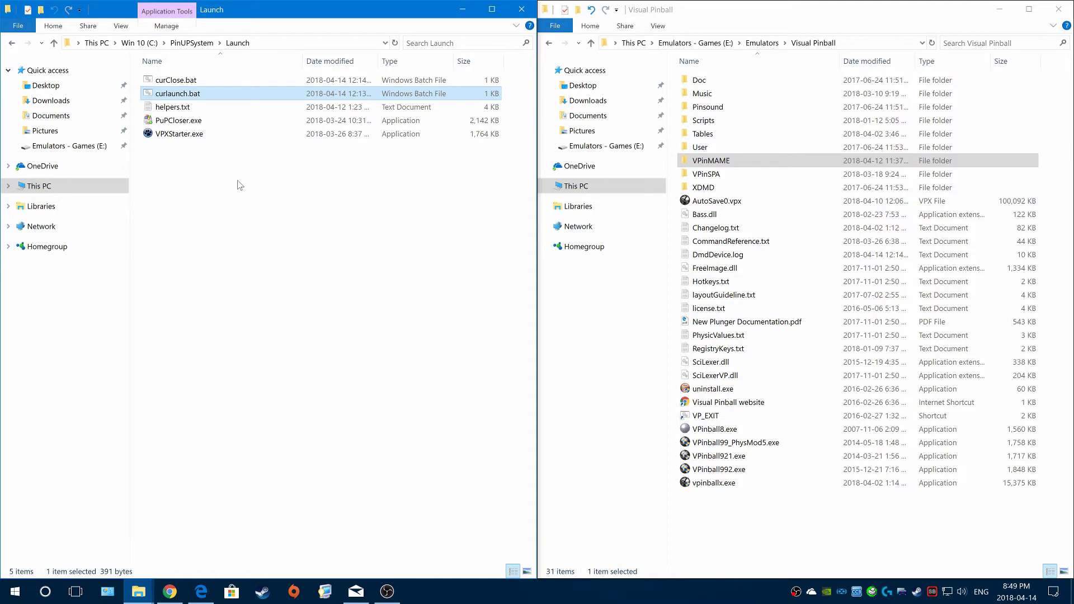
{"action": "left_click", "coordinate": [190, 83]}
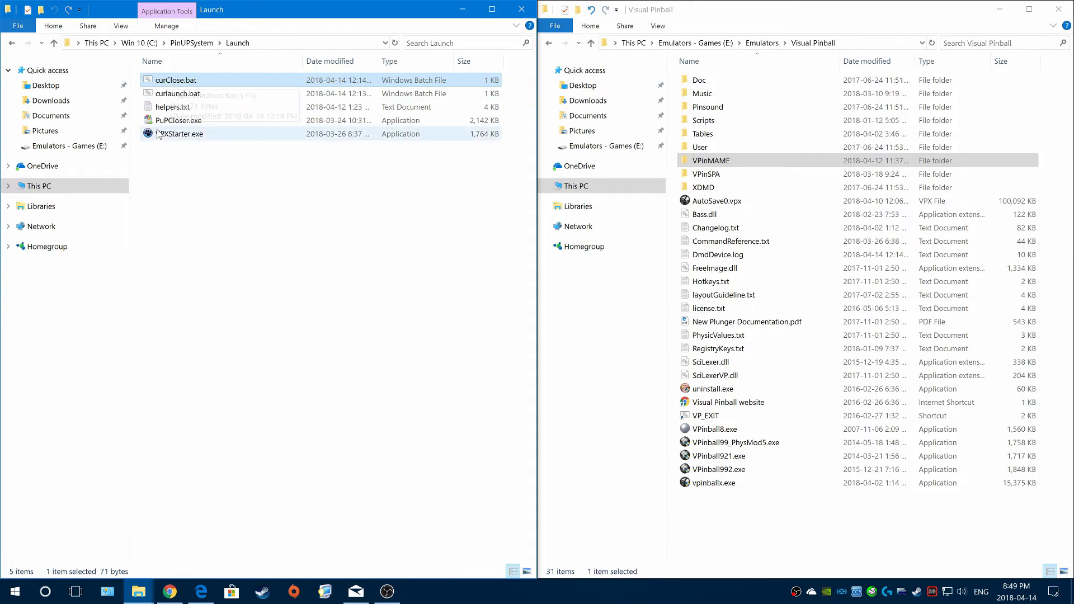
{"action": "left_click", "coordinate": [175, 122]}
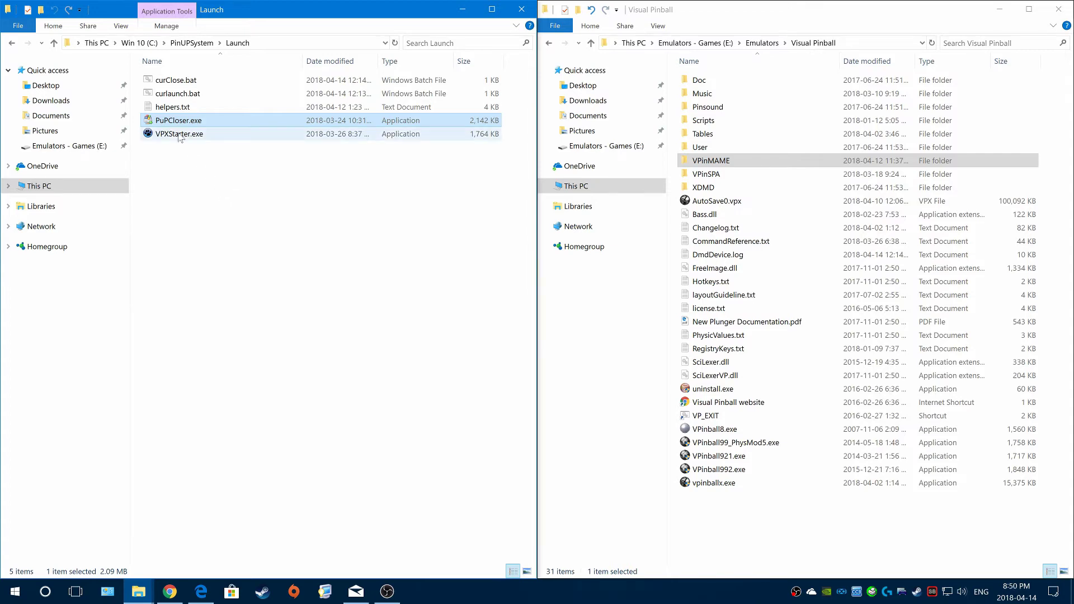
{"action": "left_click", "coordinate": [172, 111]}
- Open helpers.txt in Notepad, scroll through its examples, then close it and clear the selection
{"action": "double_click", "coordinate": [171, 112]}
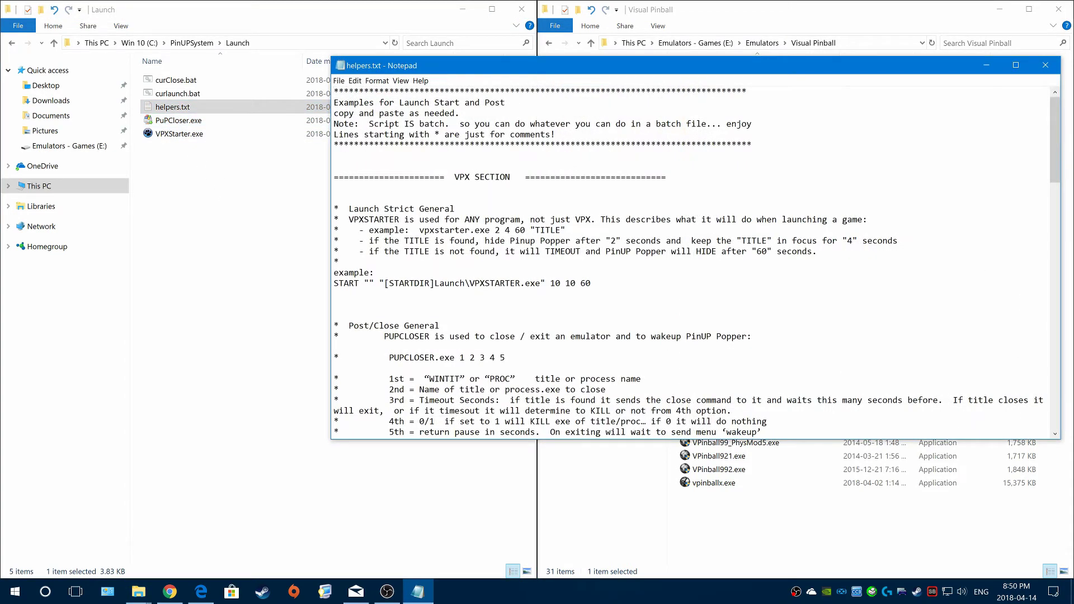
{"action": "scroll", "coordinate": [694, 258], "scroll_direction": "down", "scroll_amount": 20}
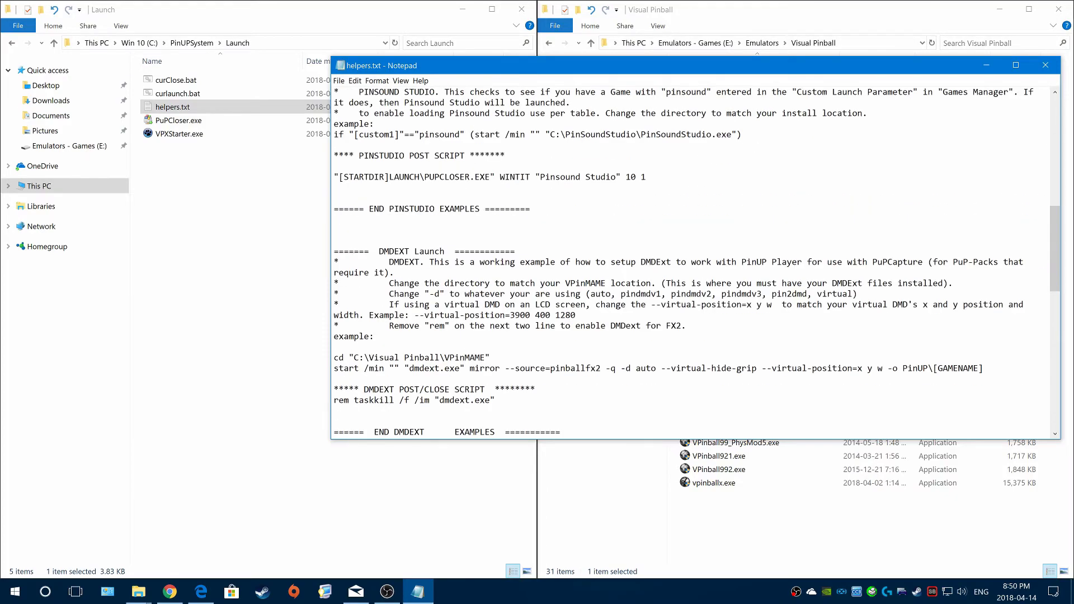
{"action": "scroll", "coordinate": [693, 258], "scroll_direction": "down", "scroll_amount": 8}
{"action": "scroll", "coordinate": [694, 257], "scroll_direction": "up", "scroll_amount": 20}
{"action": "scroll", "coordinate": [693, 258], "scroll_direction": "up", "scroll_amount": 6}
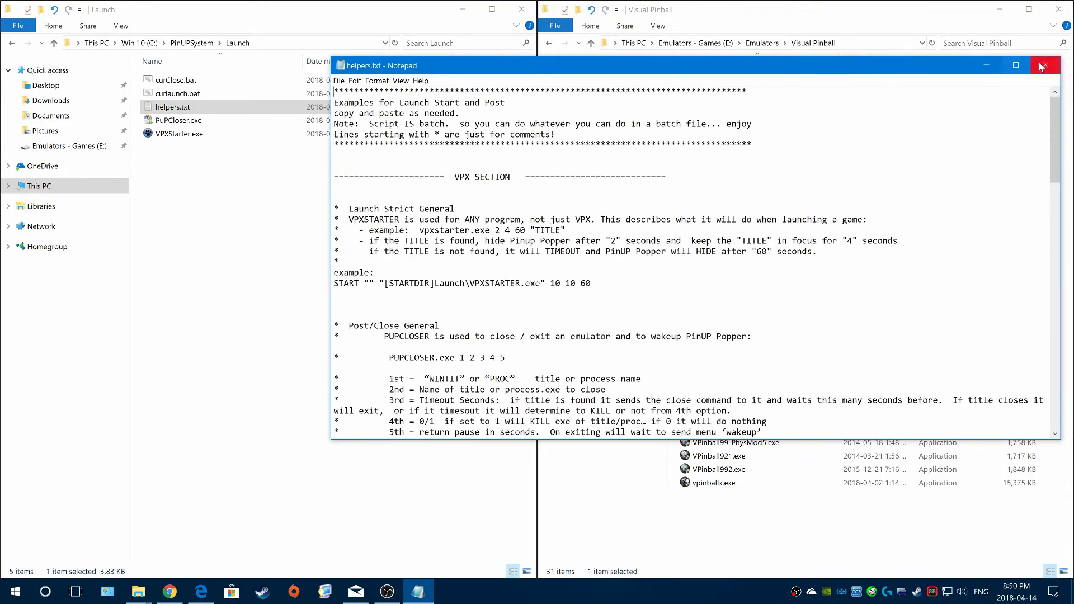
{"action": "left_click", "coordinate": [1045, 65]}
{"action": "left_click", "coordinate": [244, 277]}
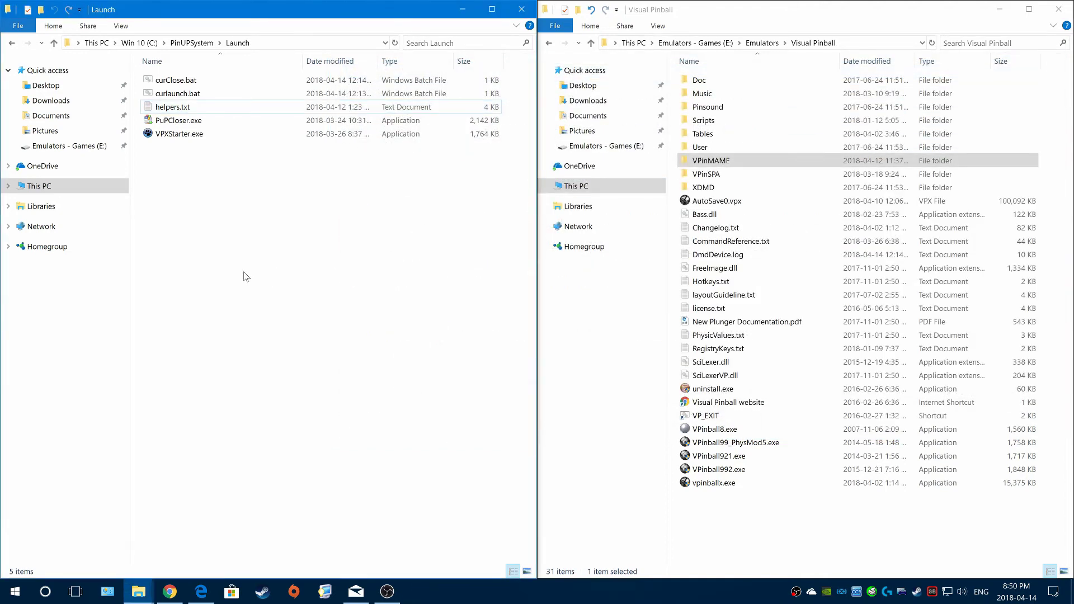
- Go back to PinUPSystem, then open the plugins folder in Visual Pinball's Tables folder
{"action": "left_click", "coordinate": [13, 46]}
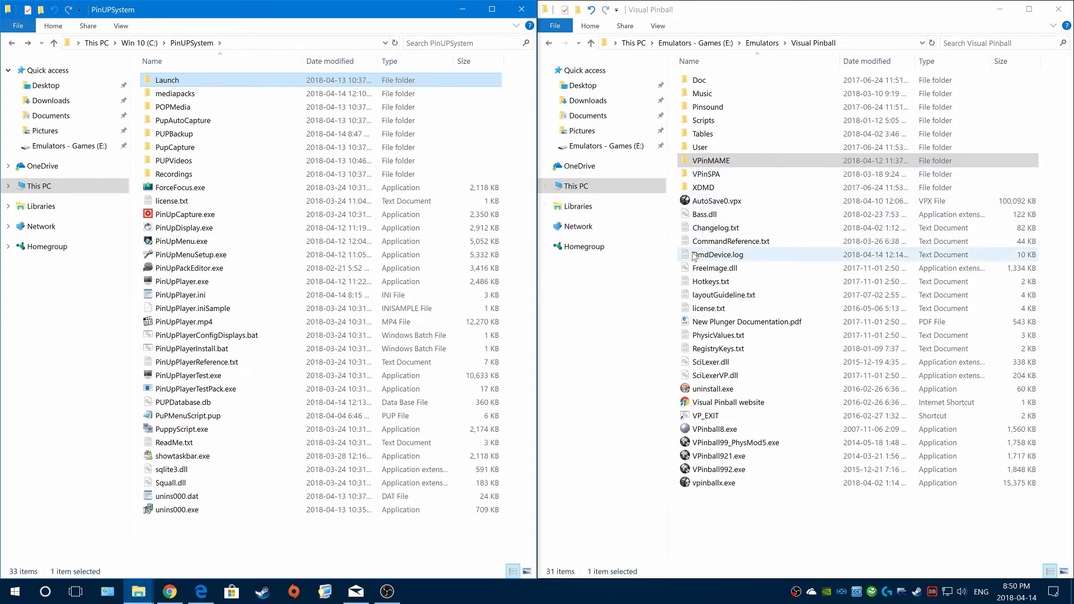
{"action": "double_click", "coordinate": [723, 137]}
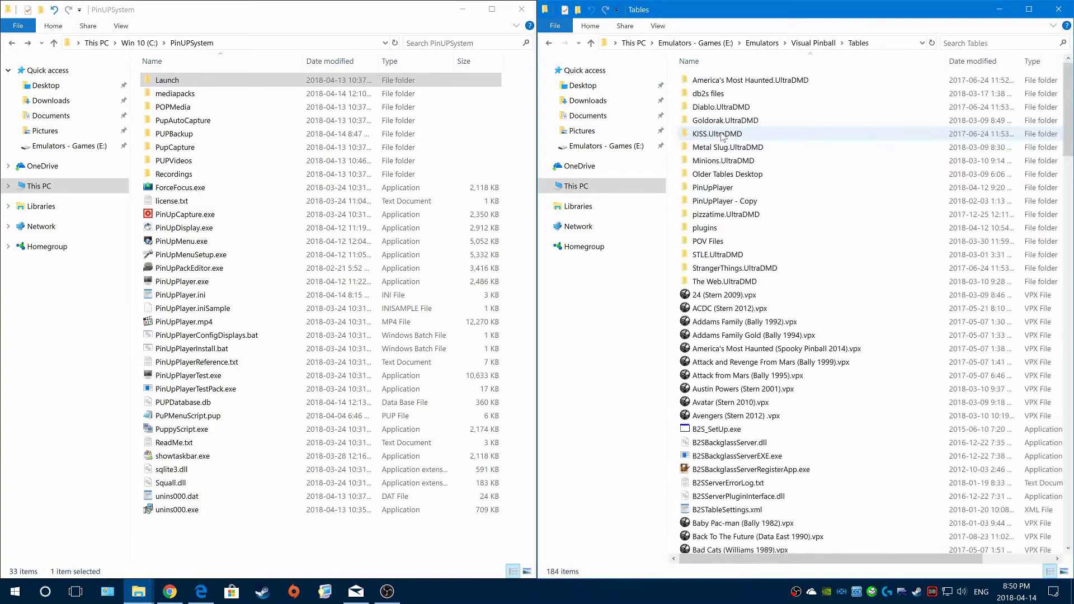
{"action": "double_click", "coordinate": [722, 229]}
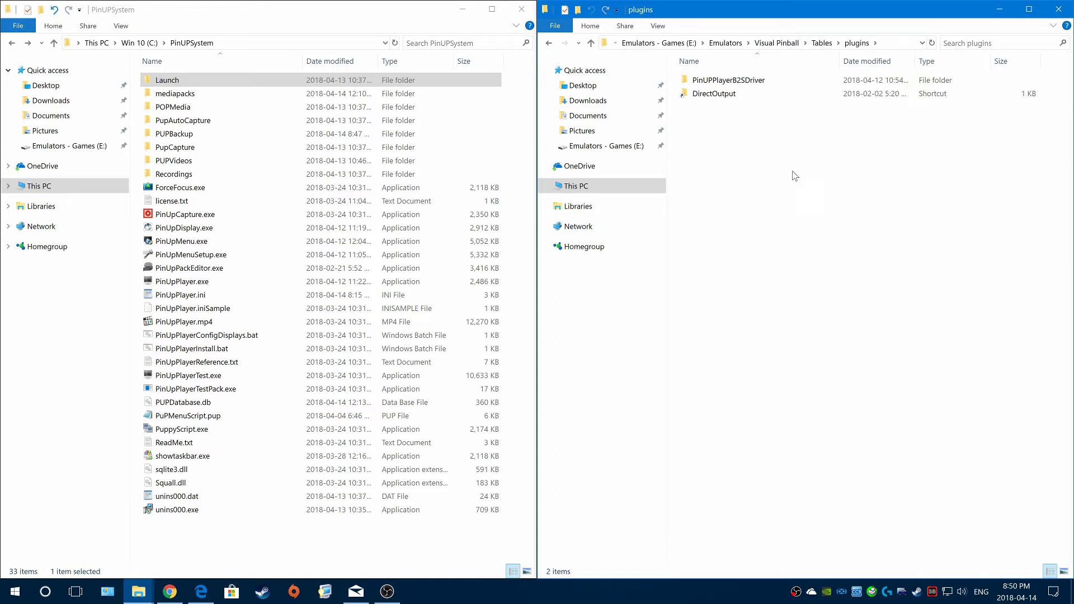
- Open the VPinMAME folder and select DmdDevice.dll to check its size
{"action": "left_click", "coordinate": [789, 47]}
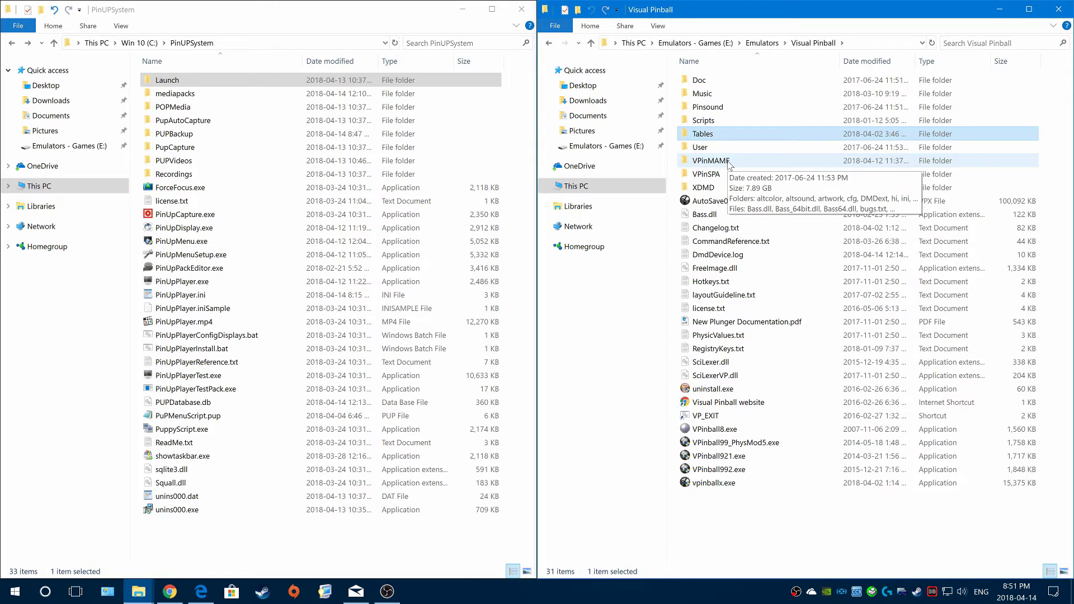
{"action": "double_click", "coordinate": [727, 162]}
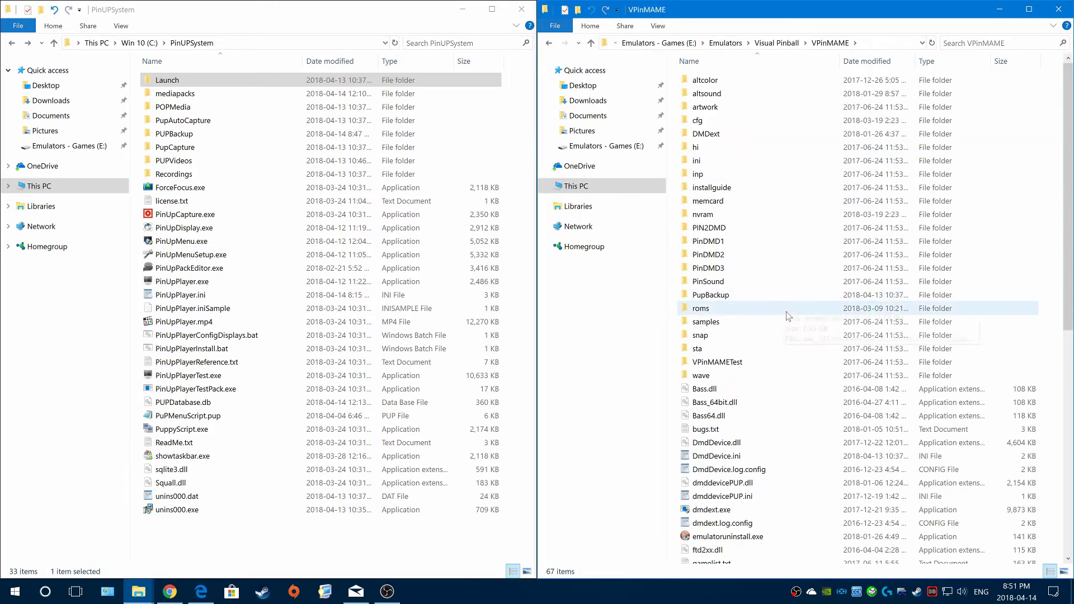
{"action": "scroll", "coordinate": [786, 316], "scroll_direction": "down", "scroll_amount": 3}
{"action": "scroll", "coordinate": [833, 333], "scroll_direction": "down", "scroll_amount": 3}
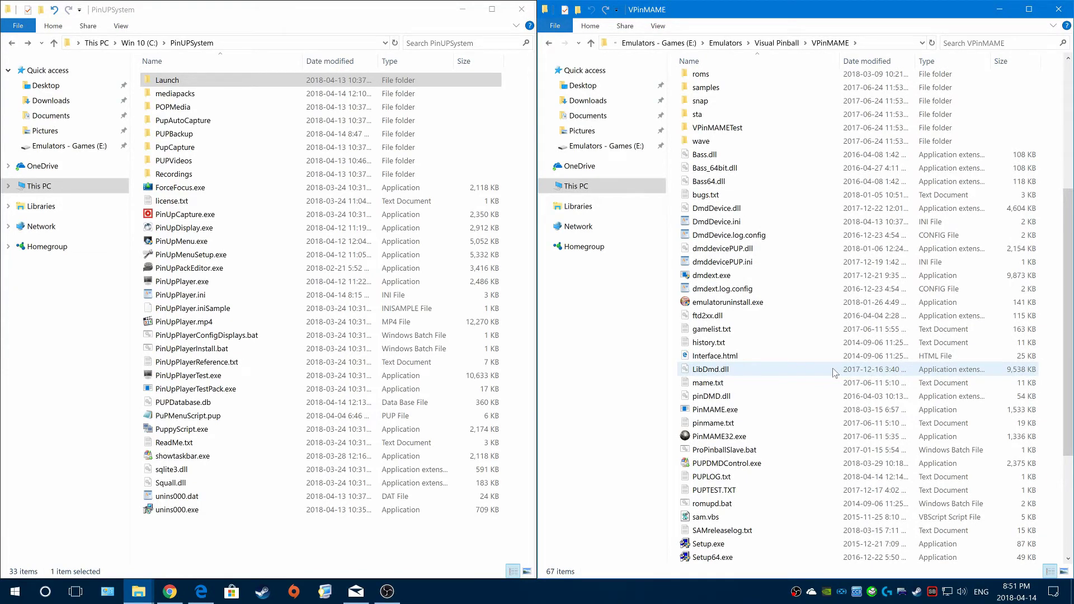
{"action": "scroll", "coordinate": [833, 370], "scroll_direction": "up", "scroll_amount": 1}
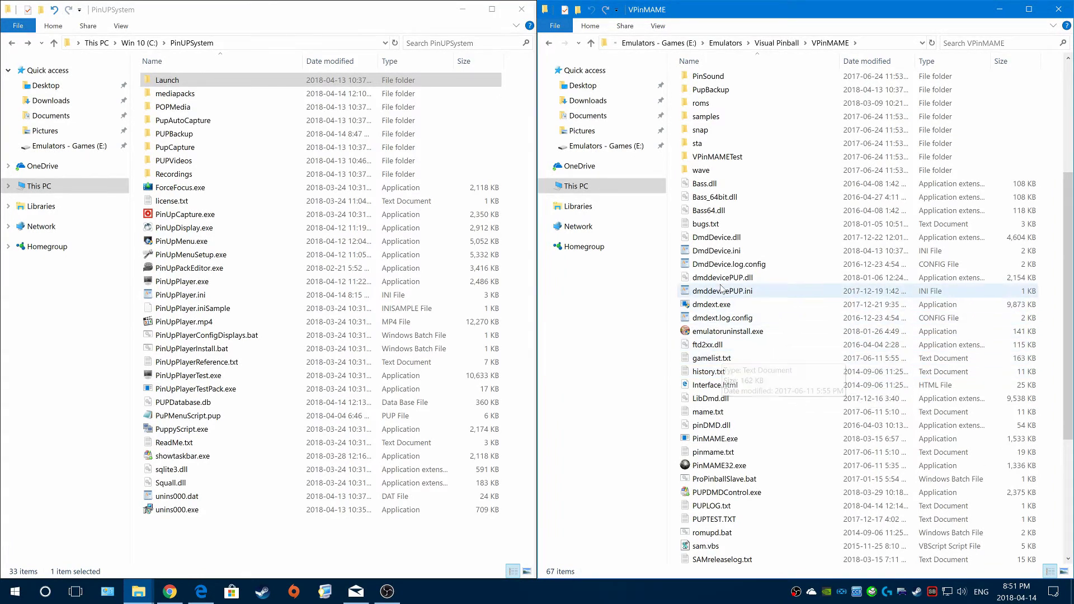
{"action": "left_click", "coordinate": [722, 237]}
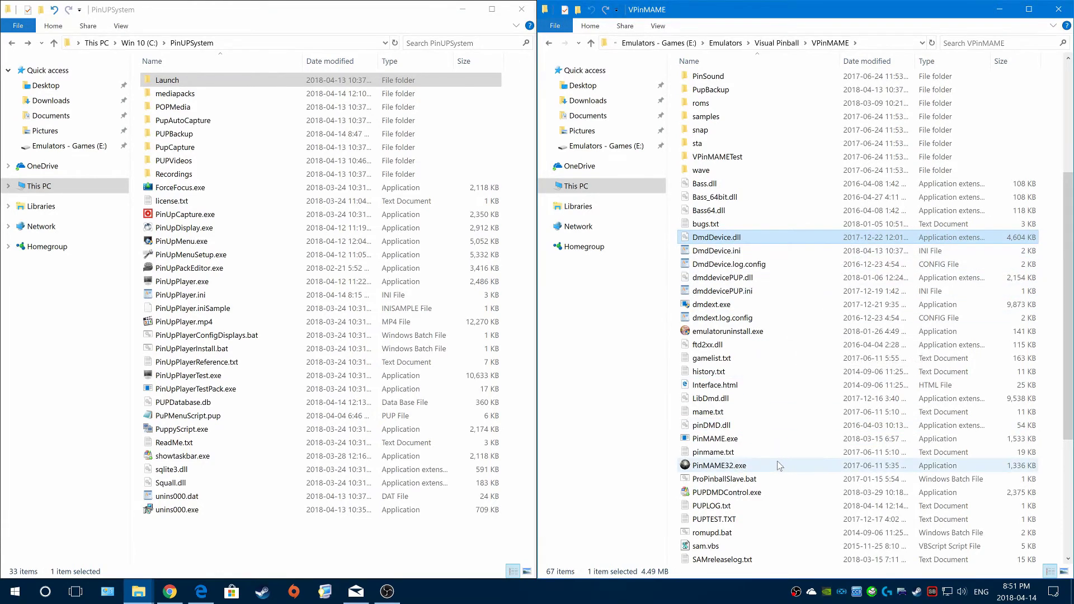
- Open PupBackup and select the backed-up DmdDevice.dll, DmdDevice.ini and DmdDevice.log.config
{"action": "scroll", "coordinate": [739, 341], "scroll_direction": "up", "scroll_amount": 2}
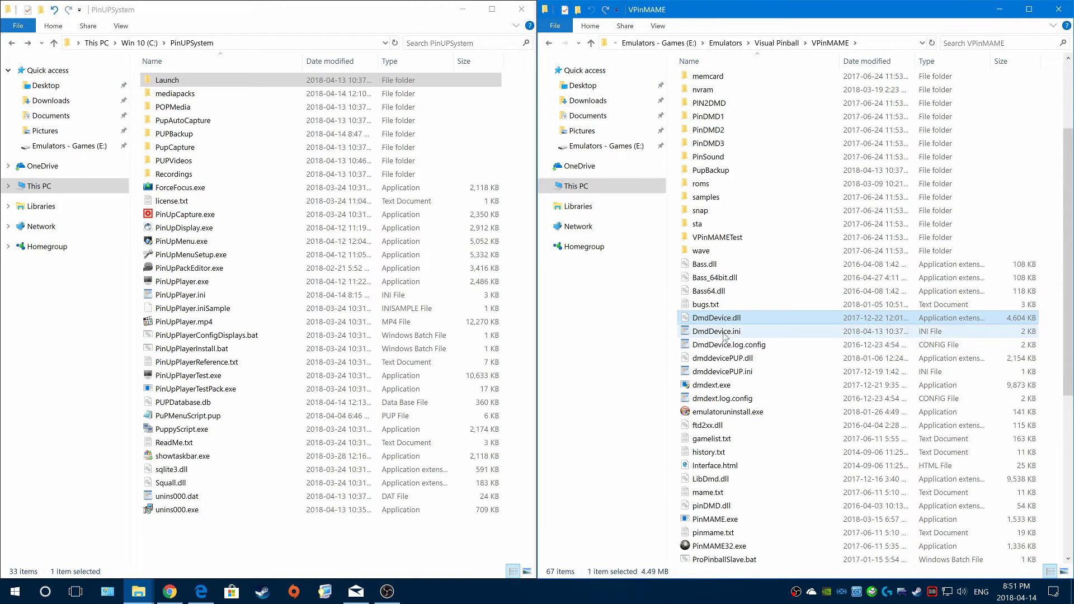
{"action": "mouse_move", "coordinate": [737, 322]}
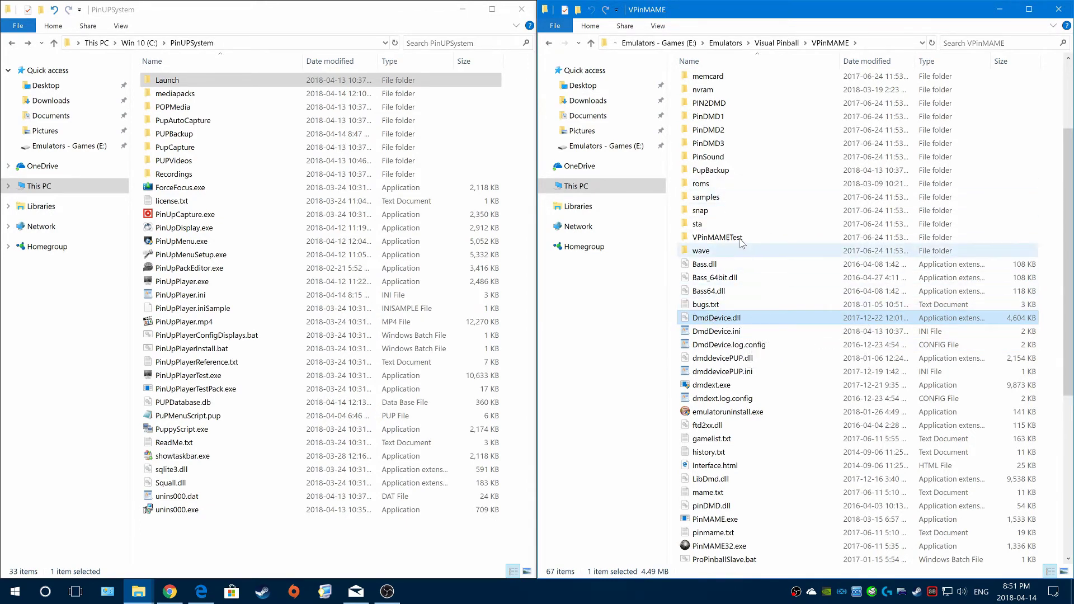
{"action": "scroll", "coordinate": [739, 225], "scroll_direction": "up", "scroll_amount": 1}
{"action": "double_click", "coordinate": [732, 211]}
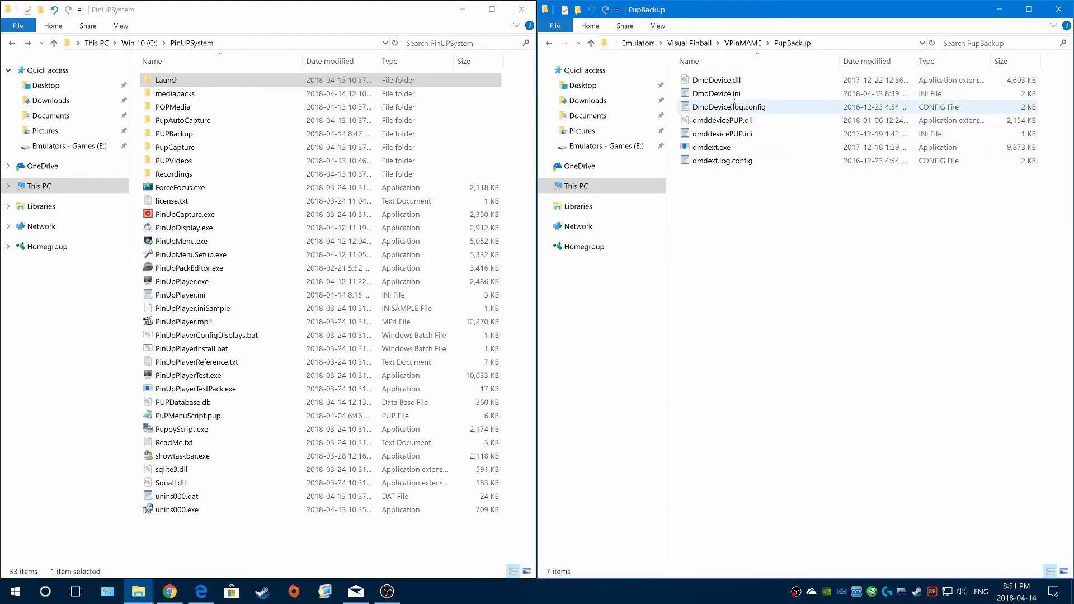
{"action": "left_click", "coordinate": [735, 83]}
{"action": "left_click", "coordinate": [732, 95]}
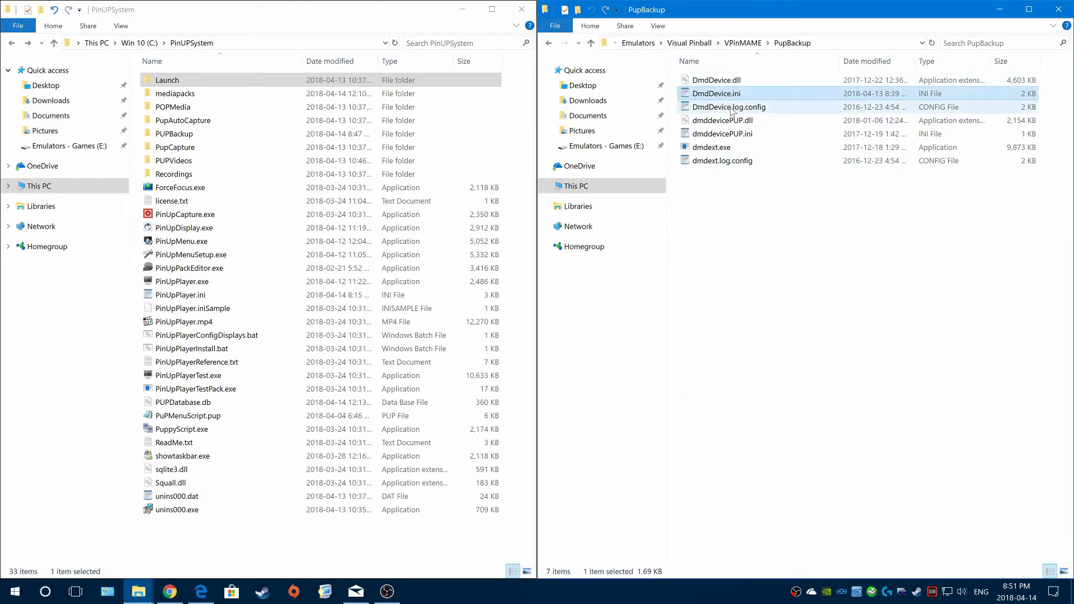
{"action": "left_click", "coordinate": [733, 106]}
{"action": "left_click", "coordinate": [733, 94], "text": "ctrl"}
{"action": "left_click", "coordinate": [733, 81], "text": "ctrl"}
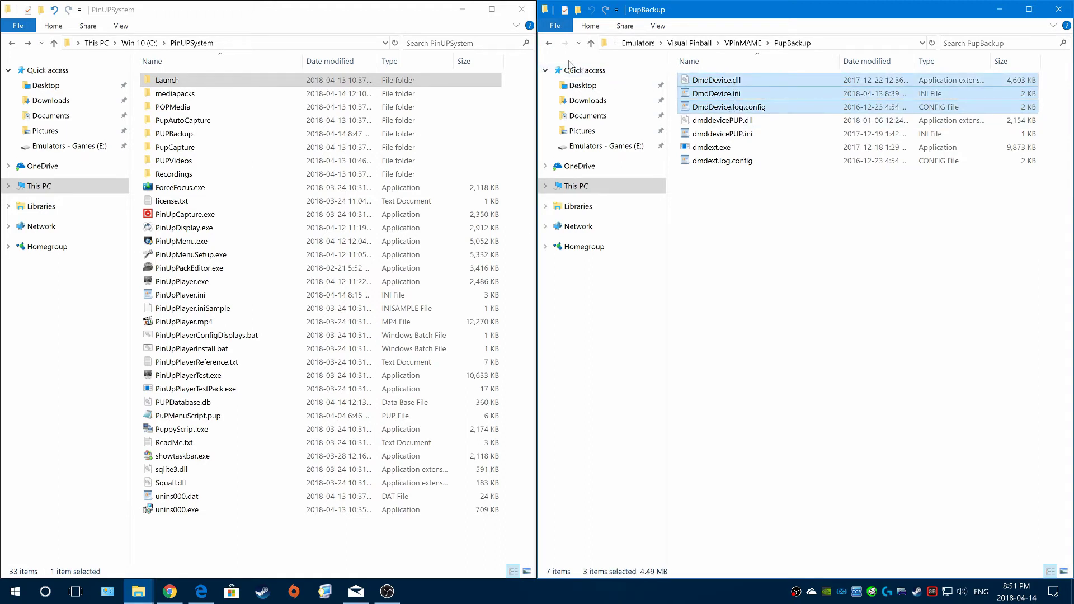
- Back in VPinMAME, select the DmdDevice and dmddevicePUP files alongside dmdext.exe, ending on dmdext.exe
{"action": "left_click", "coordinate": [549, 45]}
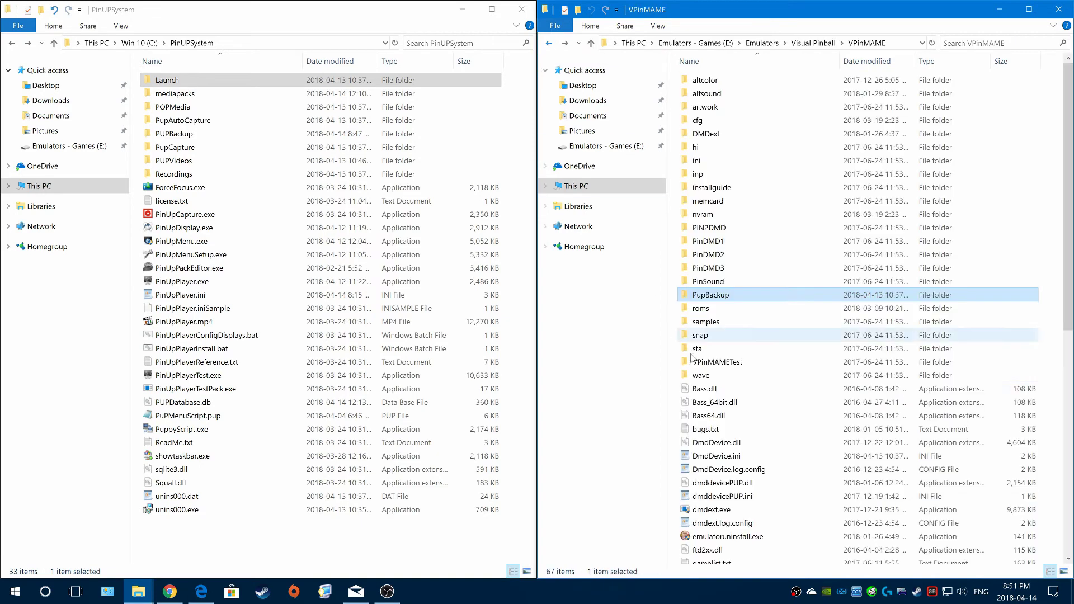
{"action": "scroll", "coordinate": [737, 389], "scroll_direction": "down", "scroll_amount": 10}
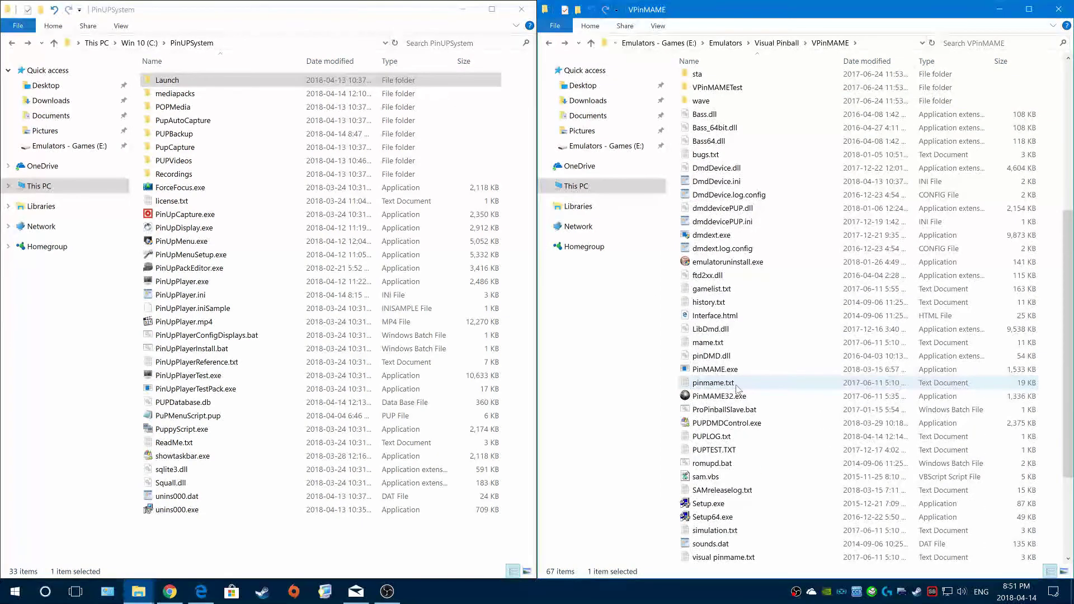
{"action": "scroll", "coordinate": [737, 389], "scroll_direction": "up", "scroll_amount": 2}
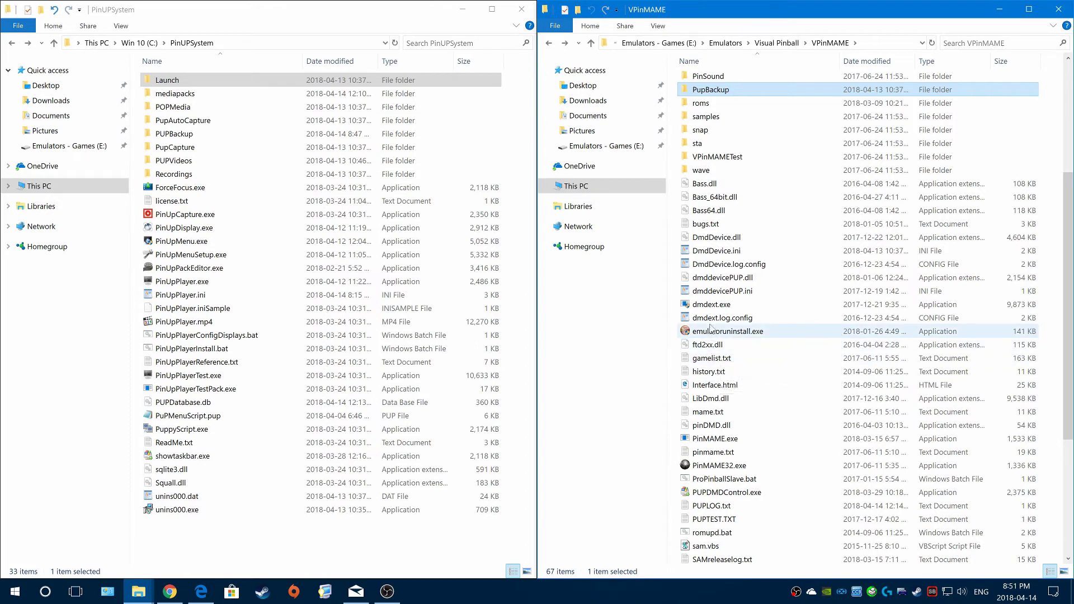
{"action": "left_click", "coordinate": [710, 304]}
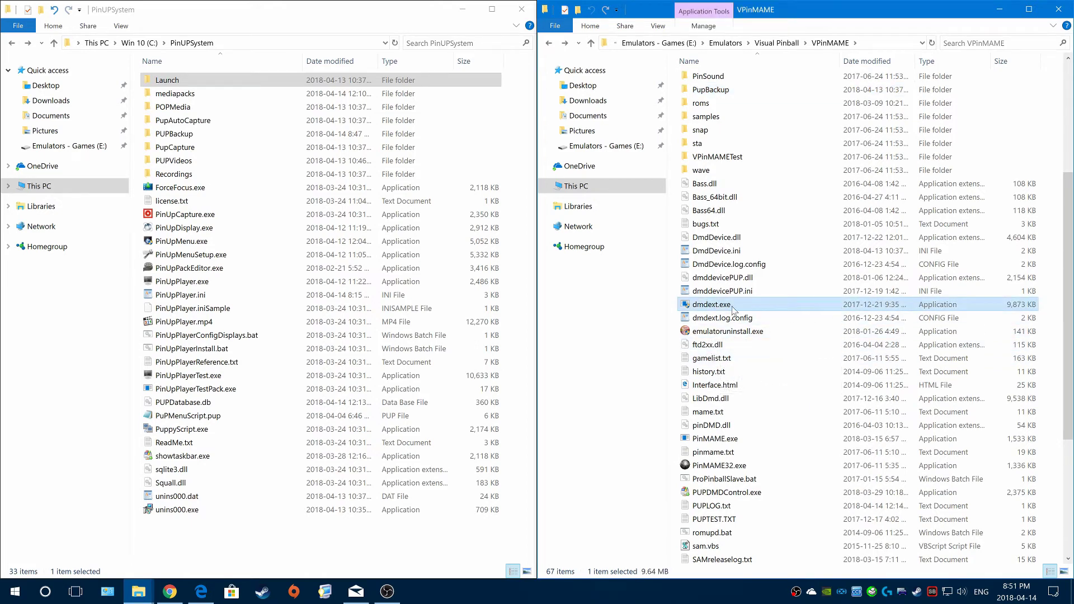
{"action": "left_click", "coordinate": [727, 291]}
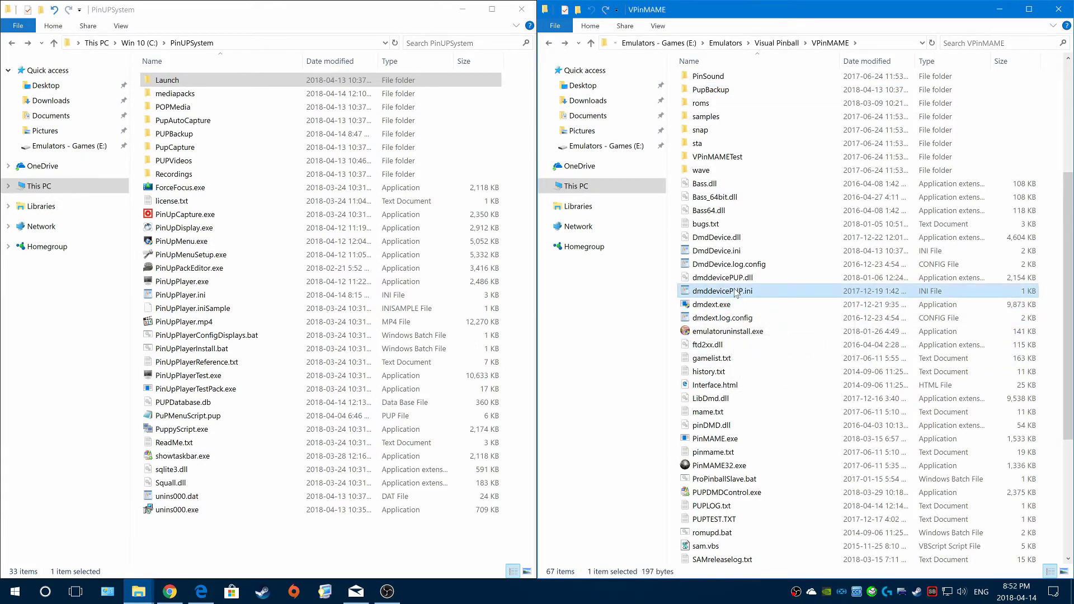
{"action": "left_click", "coordinate": [727, 304]}
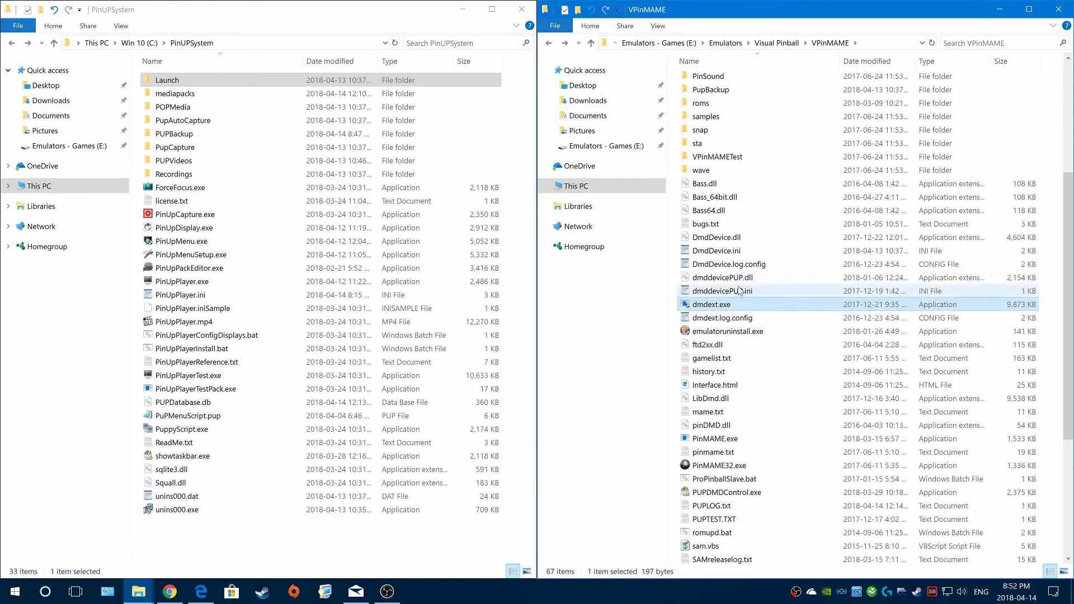
{"action": "left_click", "coordinate": [727, 237], "text": "ctrl"}
{"action": "left_click", "coordinate": [743, 252], "text": "ctrl"}
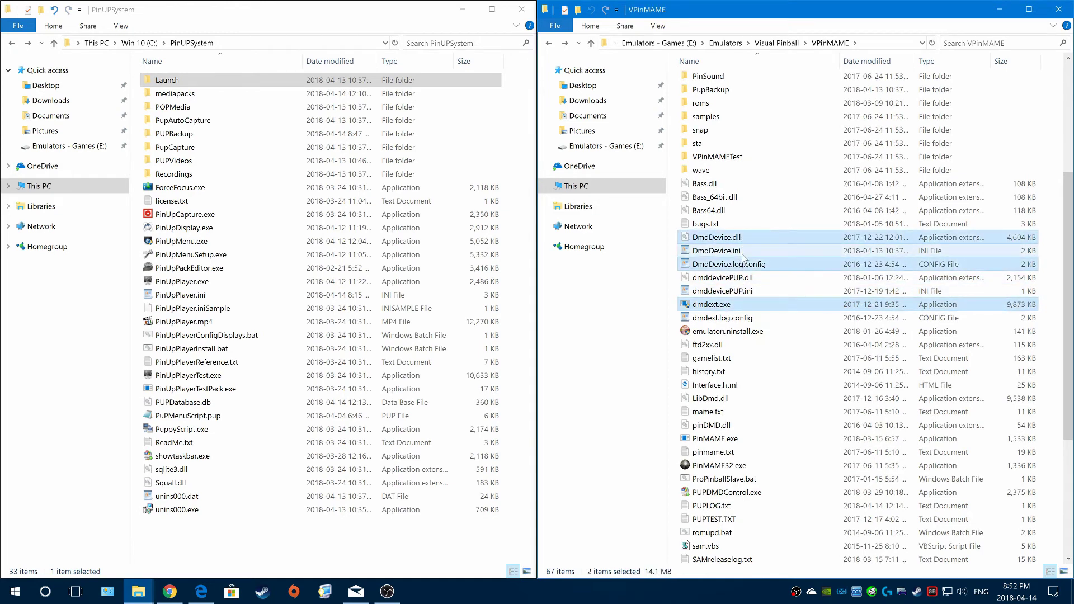
{"action": "left_click", "coordinate": [743, 265], "text": "ctrl"}
{"action": "left_click", "coordinate": [743, 279], "text": "ctrl"}
{"action": "left_click", "coordinate": [743, 292], "text": "ctrl"}
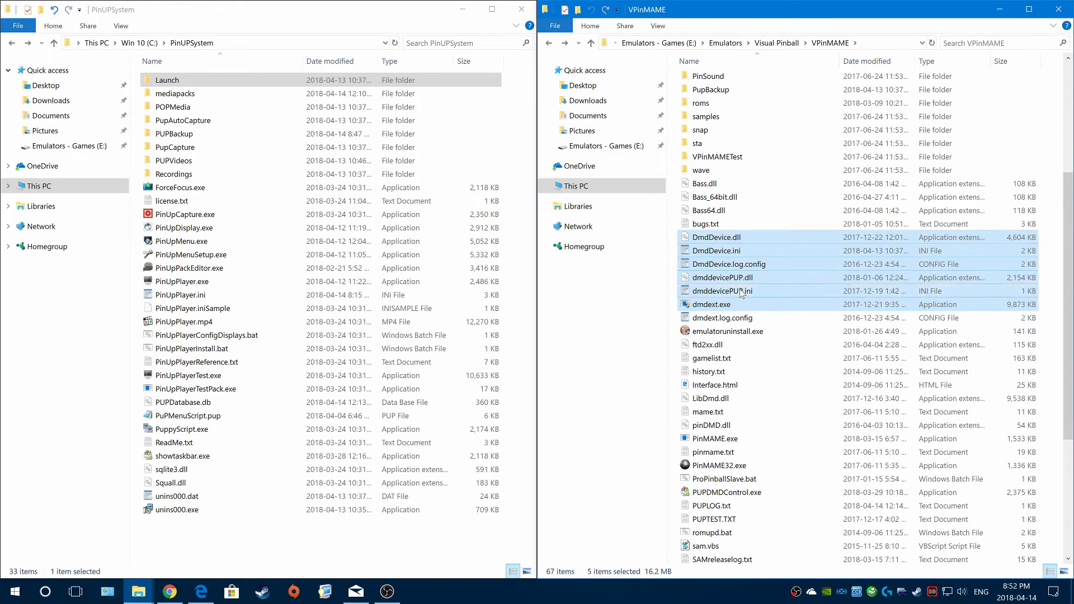
{"action": "left_click", "coordinate": [716, 305]}
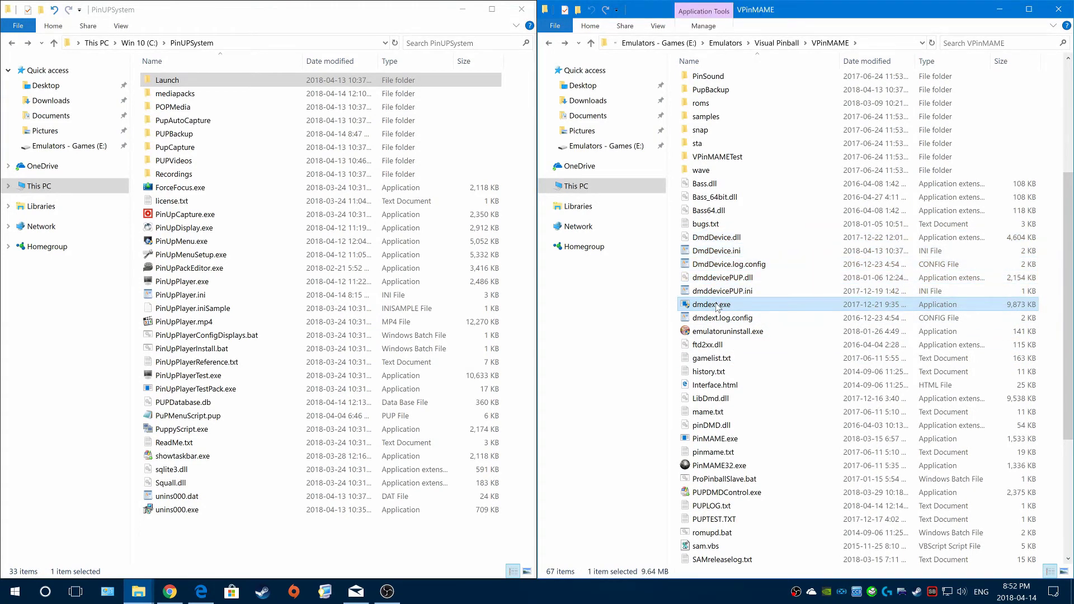
- Step through dmddevicePUP.ini, dmddevicePUP.dll and DmdDevice.ini, finishing on DmdDevice.dll
{"action": "left_click", "coordinate": [718, 292]}
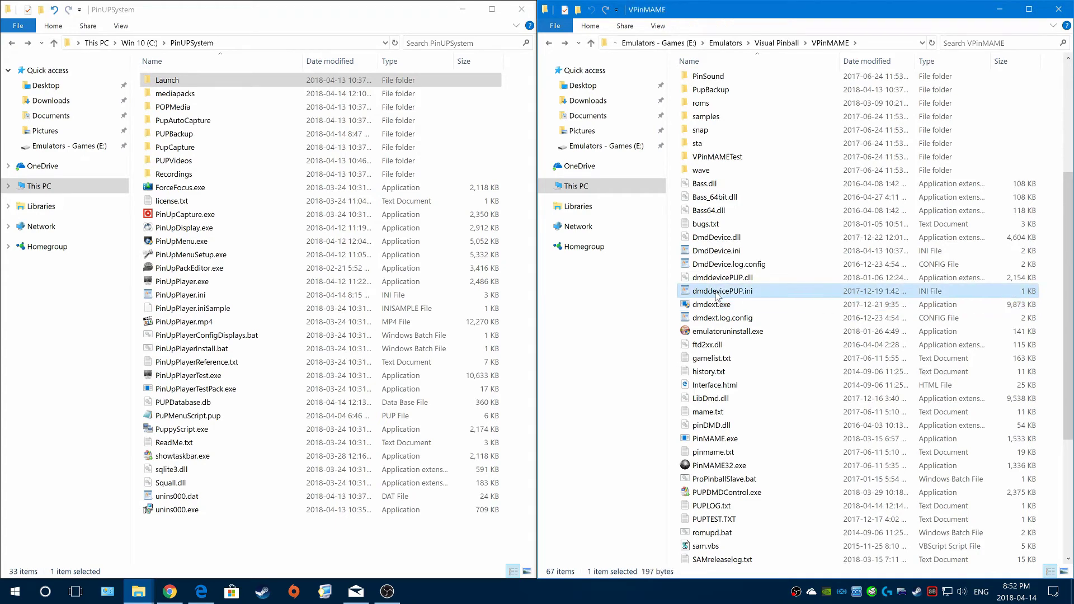
{"action": "key", "text": "Up"}
{"action": "key", "text": "Down"}
{"action": "key", "text": "Down"}
{"action": "key", "text": "Up"}
{"action": "key", "text": "Up"}
{"action": "left_click", "coordinate": [727, 253]}
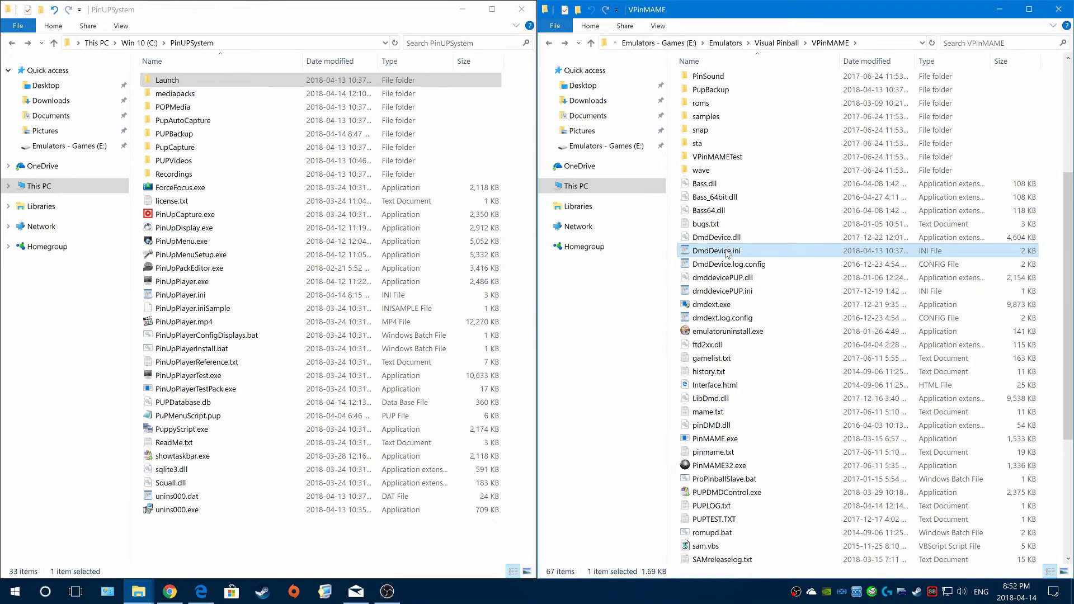
{"action": "left_click", "coordinate": [730, 240]}
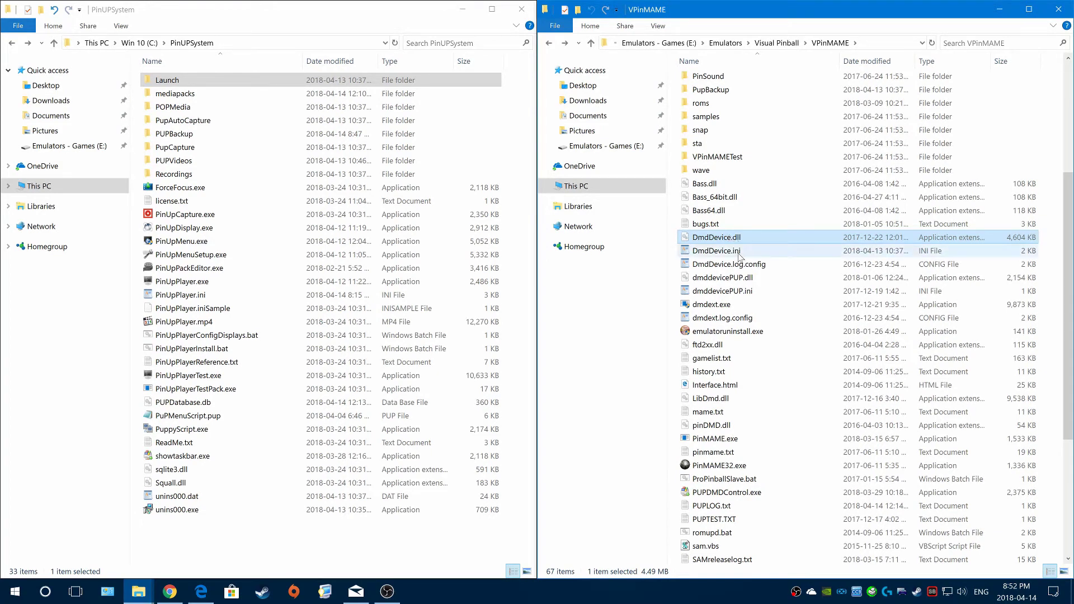
{"action": "double_click", "coordinate": [739, 251]}
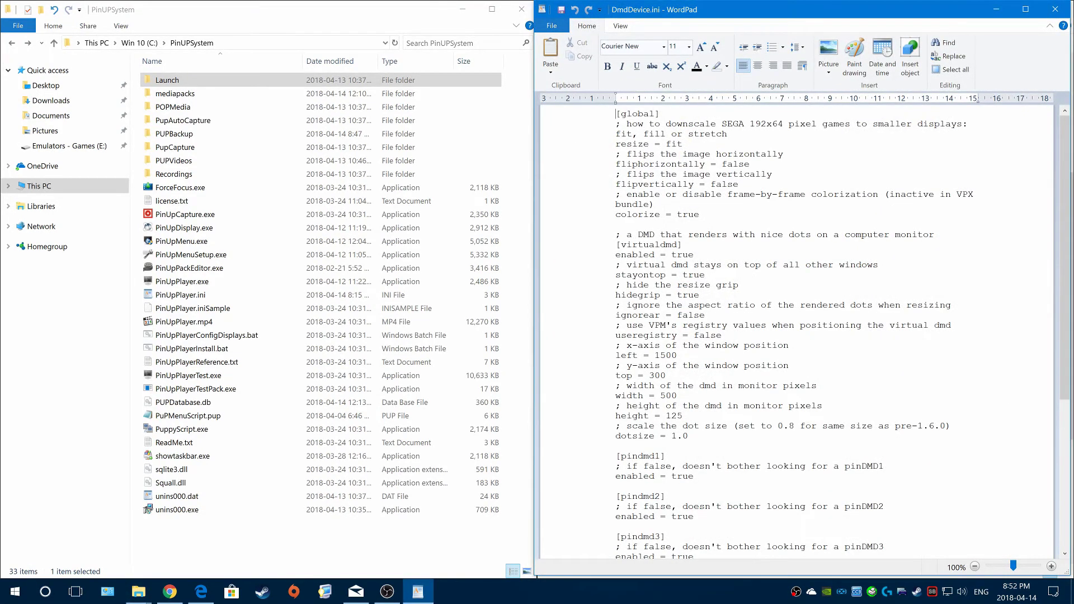
{"action": "scroll", "coordinate": [839, 333], "scroll_direction": "down", "scroll_amount": 8}
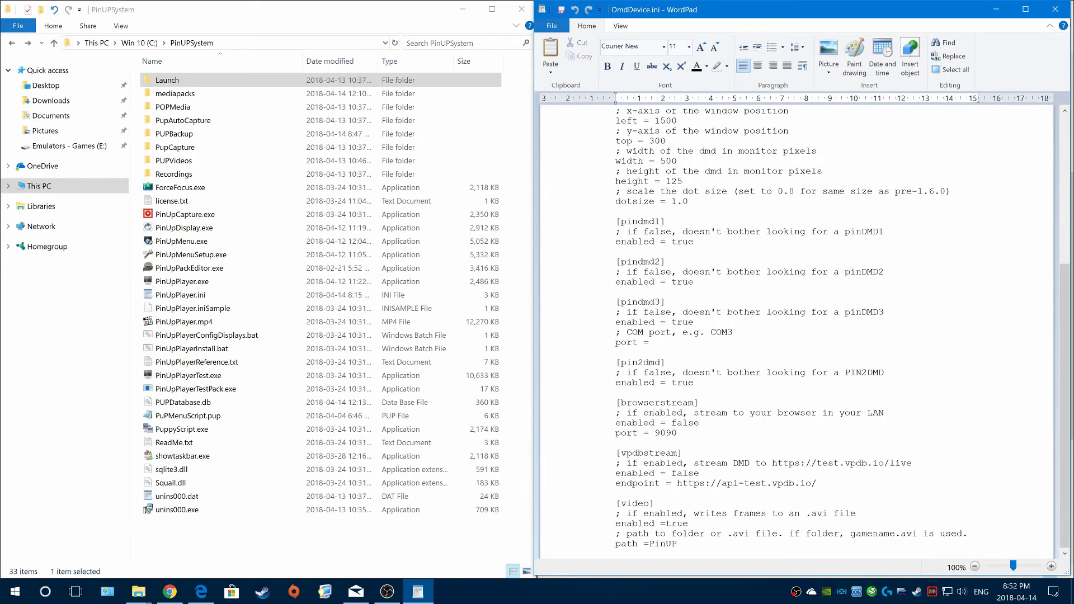
{"action": "scroll", "coordinate": [799, 333], "scroll_direction": "up", "scroll_amount": 4}
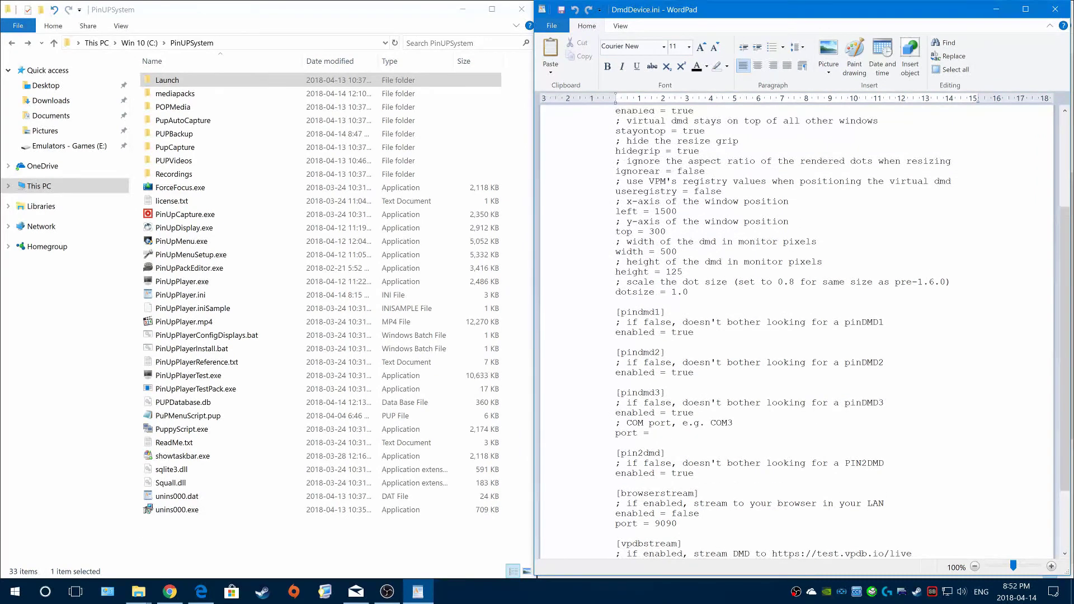
{"action": "scroll", "coordinate": [800, 333], "scroll_direction": "down", "scroll_amount": 4}
{"action": "scroll", "coordinate": [800, 333], "scroll_direction": "up", "scroll_amount": 4}
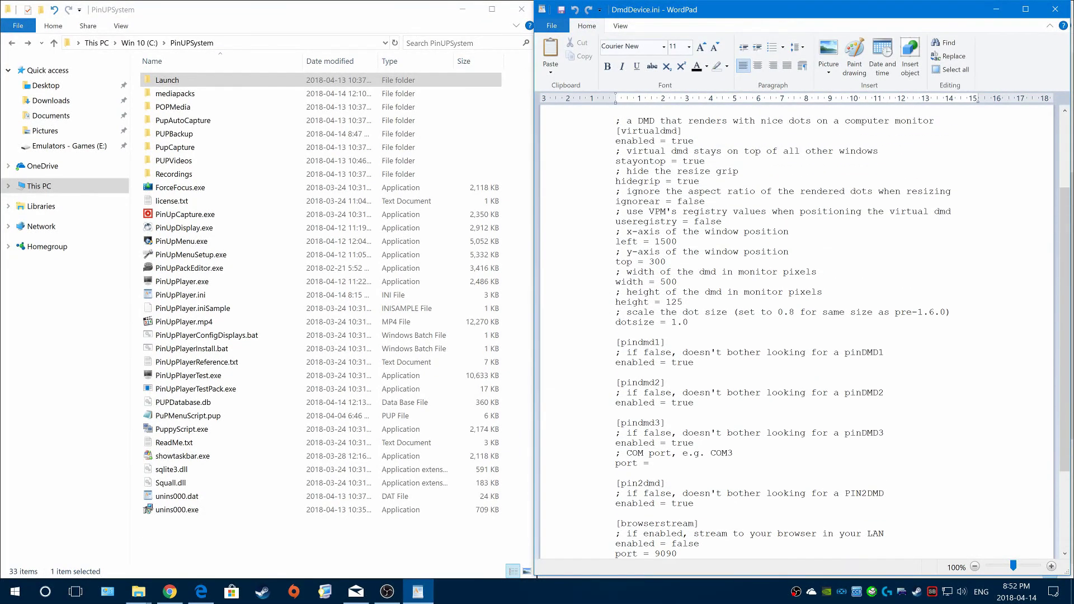
{"action": "scroll", "coordinate": [800, 332], "scroll_direction": "down", "scroll_amount": 4}
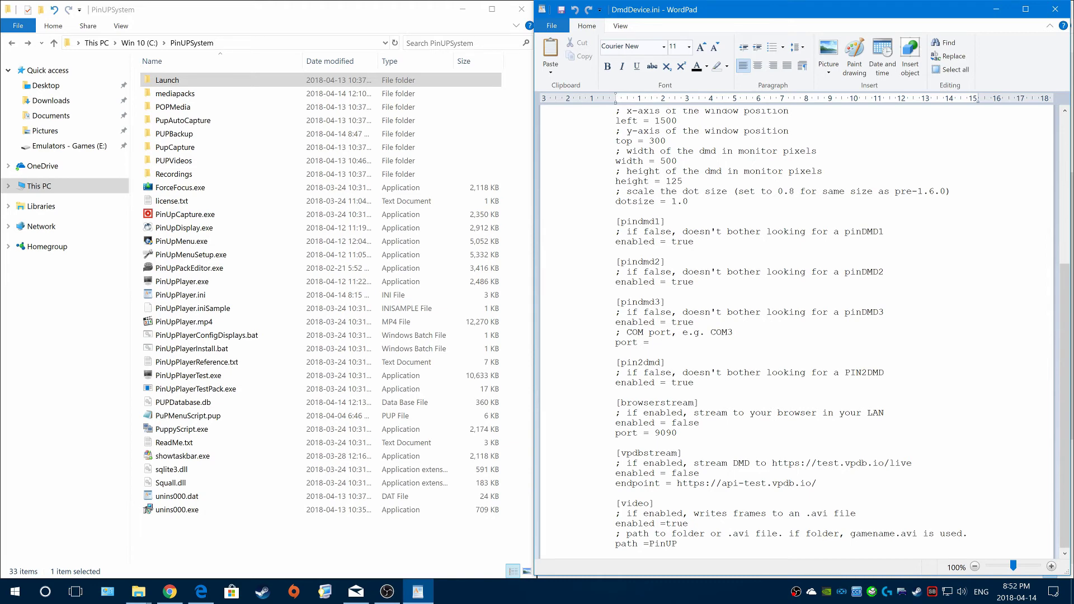
{"action": "key", "text": "ctrl+shift+Left"}
{"action": "key", "text": "ctrl+shift+Left"}
{"action": "key", "text": "ctrl+shift+Left"}
{"action": "key", "text": "shift+Up"}
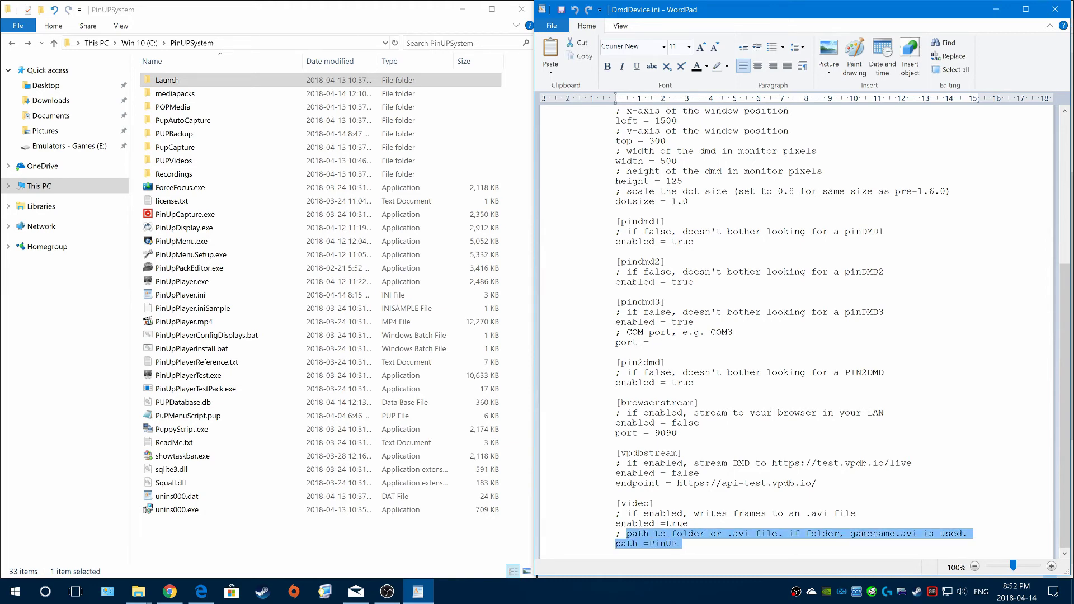
{"action": "key", "text": "Right"}
{"action": "key", "text": "shift+Home"}
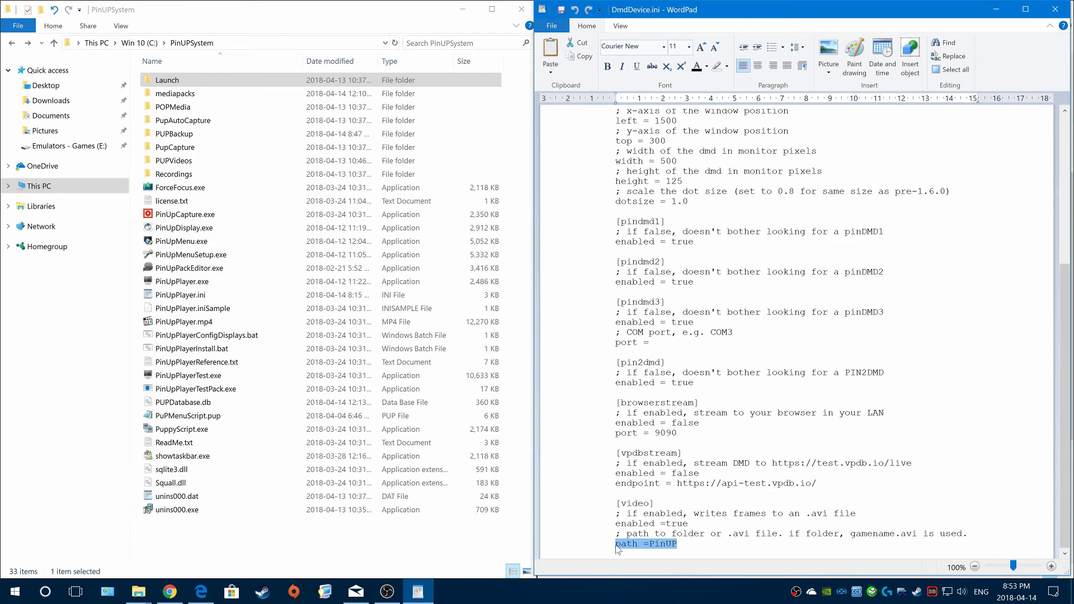
{"action": "scroll", "coordinate": [839, 335], "scroll_direction": "up", "scroll_amount": 8}
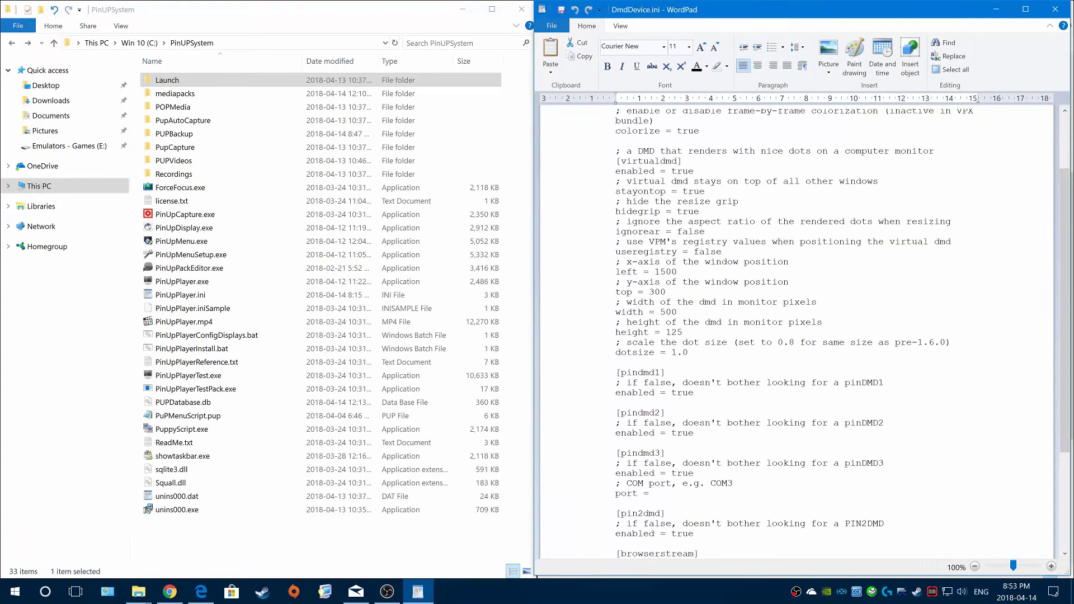
{"action": "scroll", "coordinate": [839, 335], "scroll_direction": "down", "scroll_amount": 8}
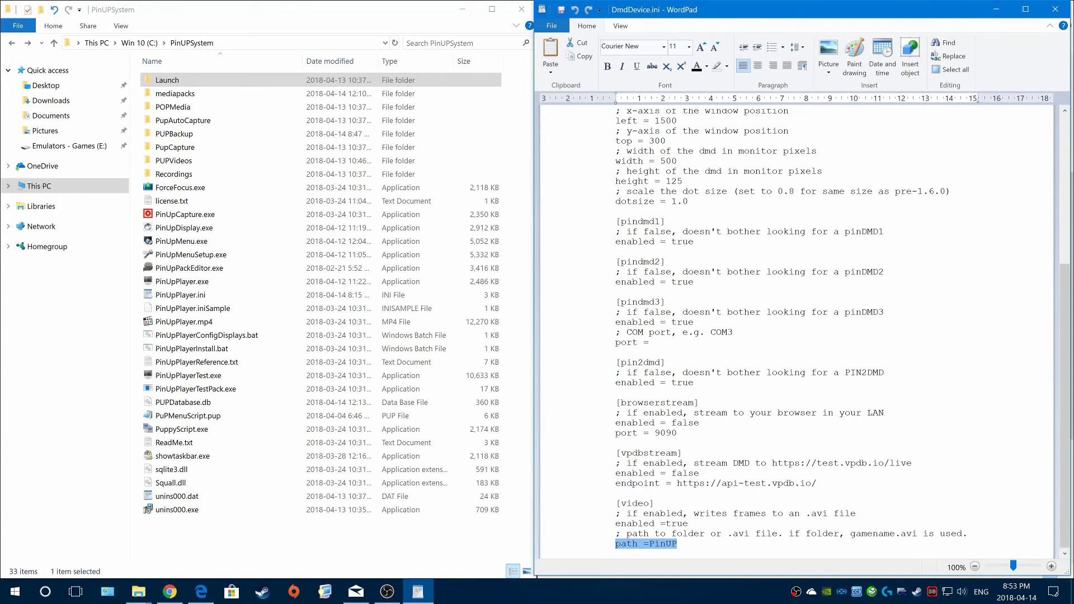
{"action": "scroll", "coordinate": [839, 336], "scroll_direction": "up", "scroll_amount": 7}
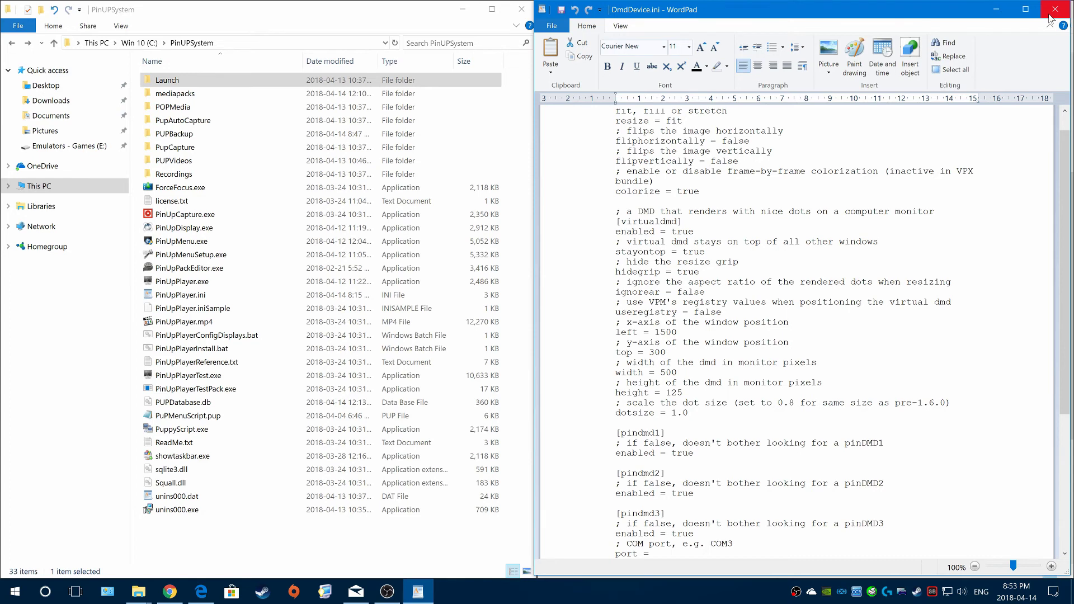
- Close the DmdDevice.ini WordPad window and select dmdext.exe in the VPinMAME folder
{"action": "left_click", "coordinate": [1050, 17]}
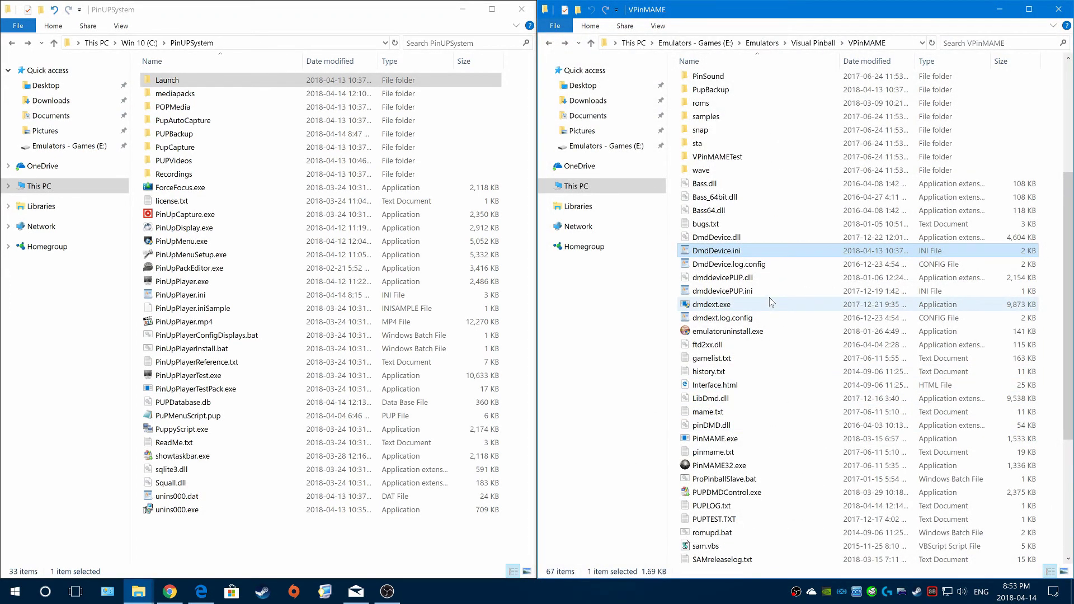
{"action": "mouse_move", "coordinate": [703, 307]}
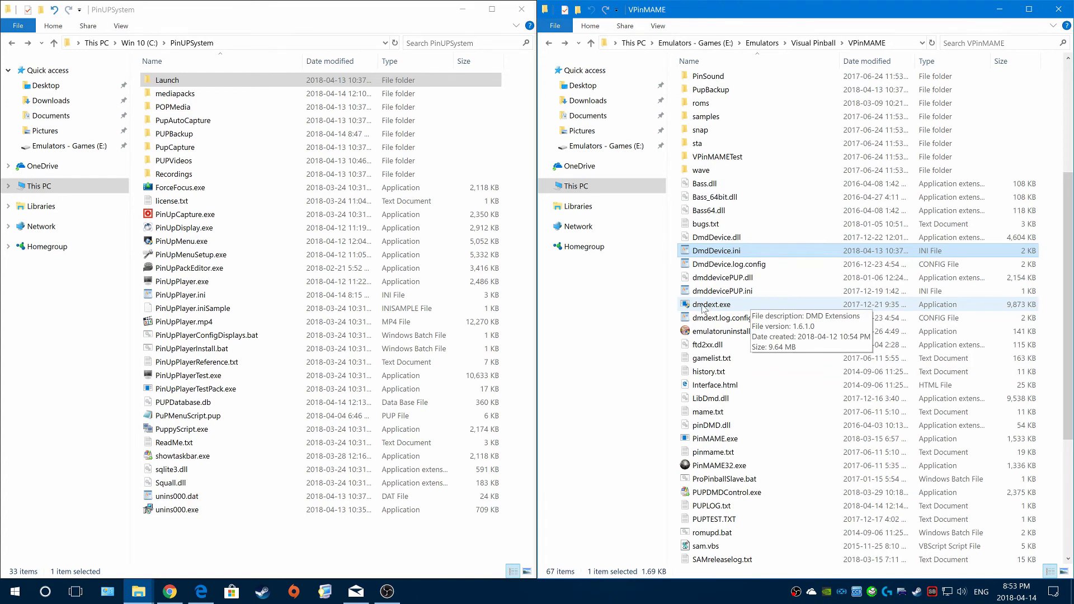
{"action": "left_click", "coordinate": [703, 306]}
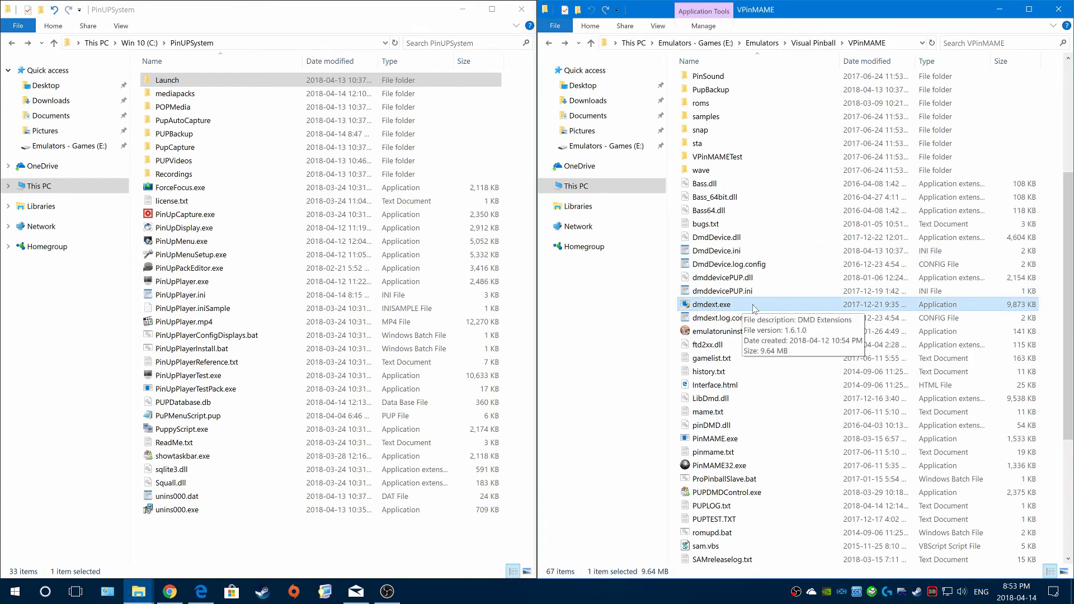
{"action": "mouse_move", "coordinate": [734, 390]}
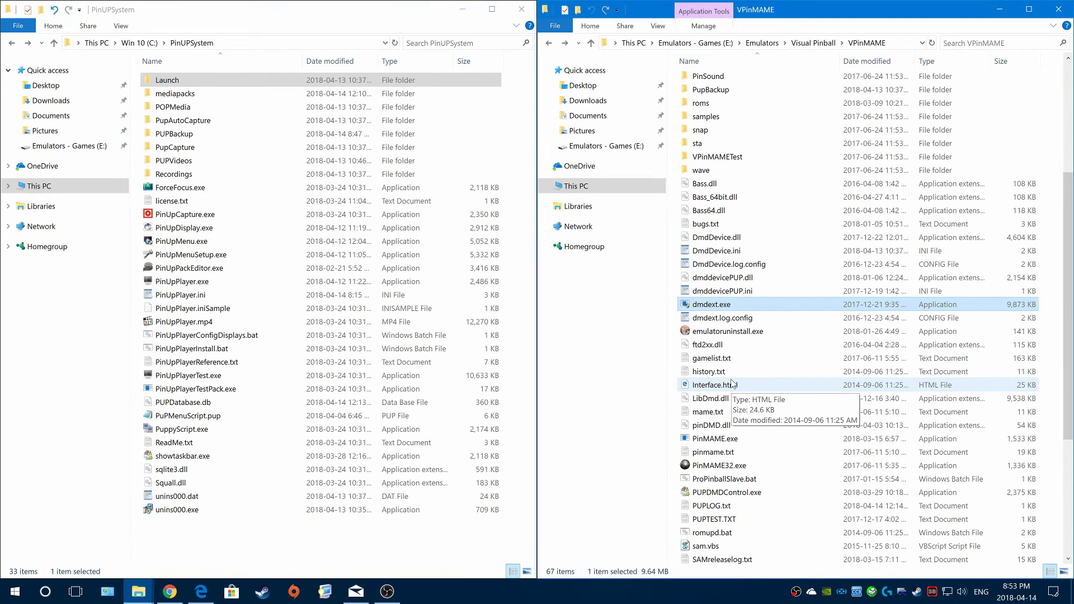
{"action": "mouse_move", "coordinate": [713, 316]}
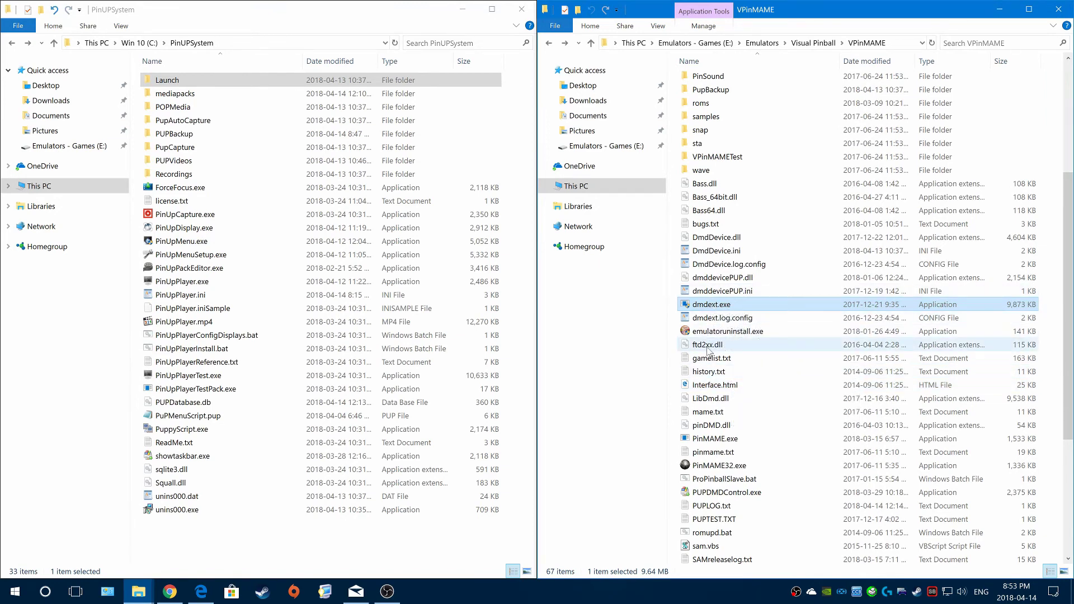
{"action": "mouse_move", "coordinate": [708, 349]}
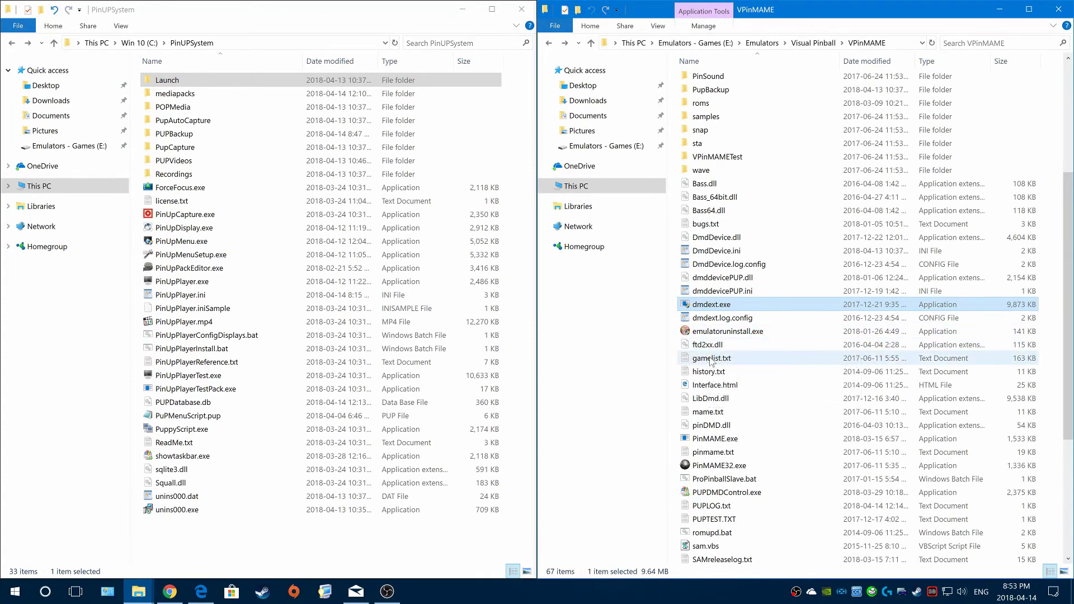
- Launch PinUpMenuSetup.exe and show the Pinball FX3 emulator's Launch Setup scripts
{"action": "double_click", "coordinate": [200, 256]}
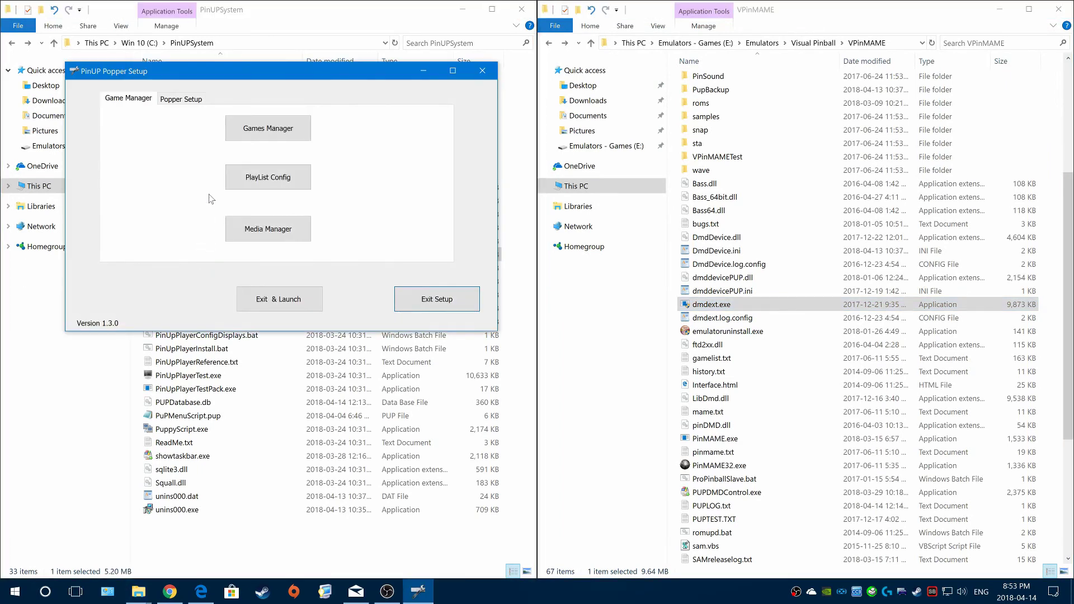
{"action": "left_click", "coordinate": [169, 100]}
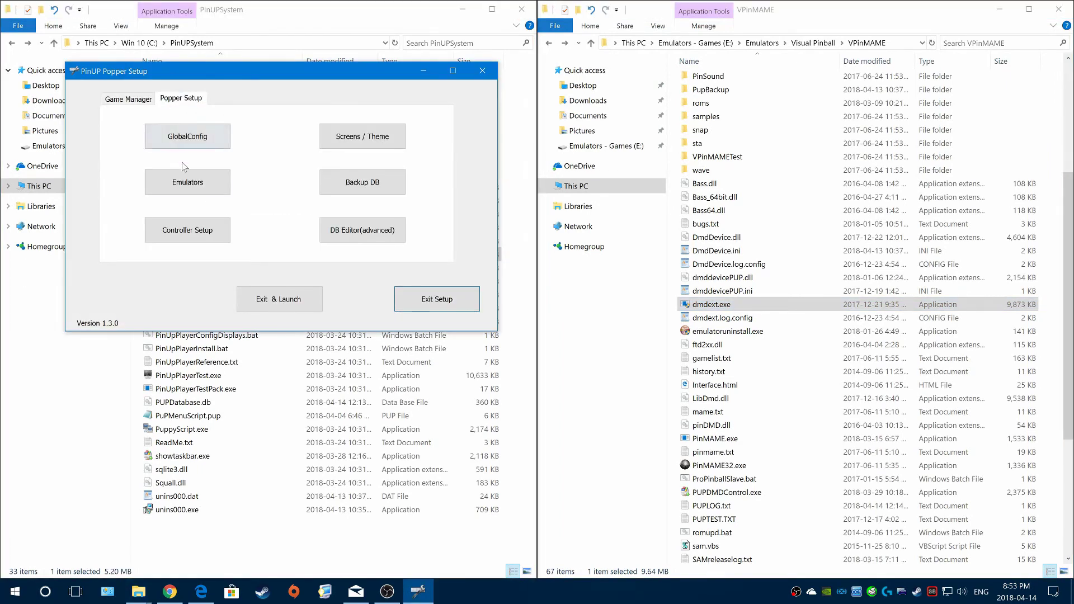
{"action": "left_click", "coordinate": [201, 184]}
{"action": "left_click", "coordinate": [375, 446]}
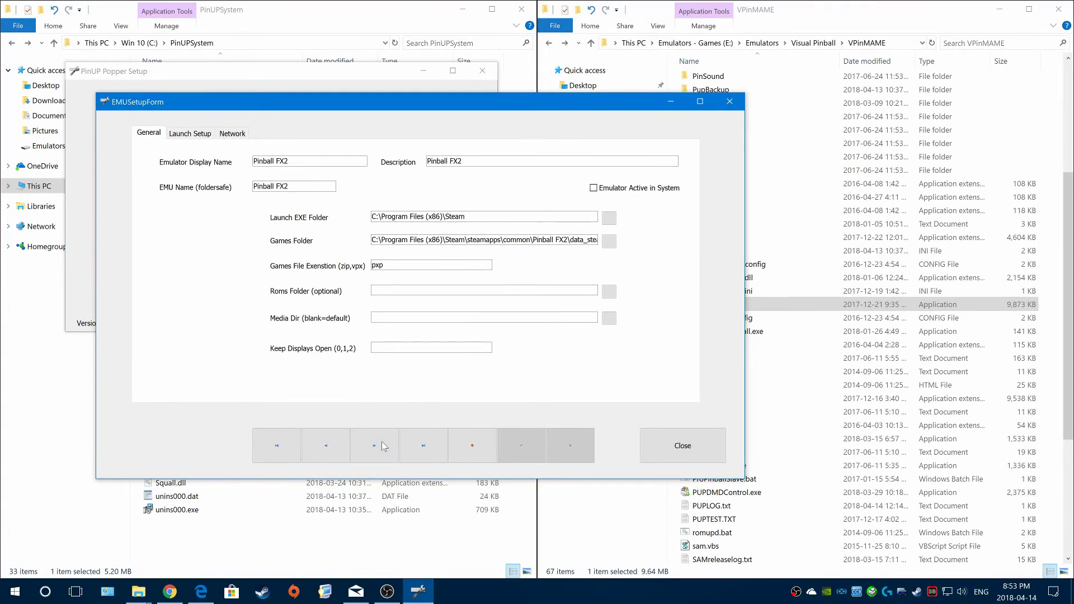
{"action": "left_click", "coordinate": [383, 446]}
{"action": "left_click", "coordinate": [330, 446]}
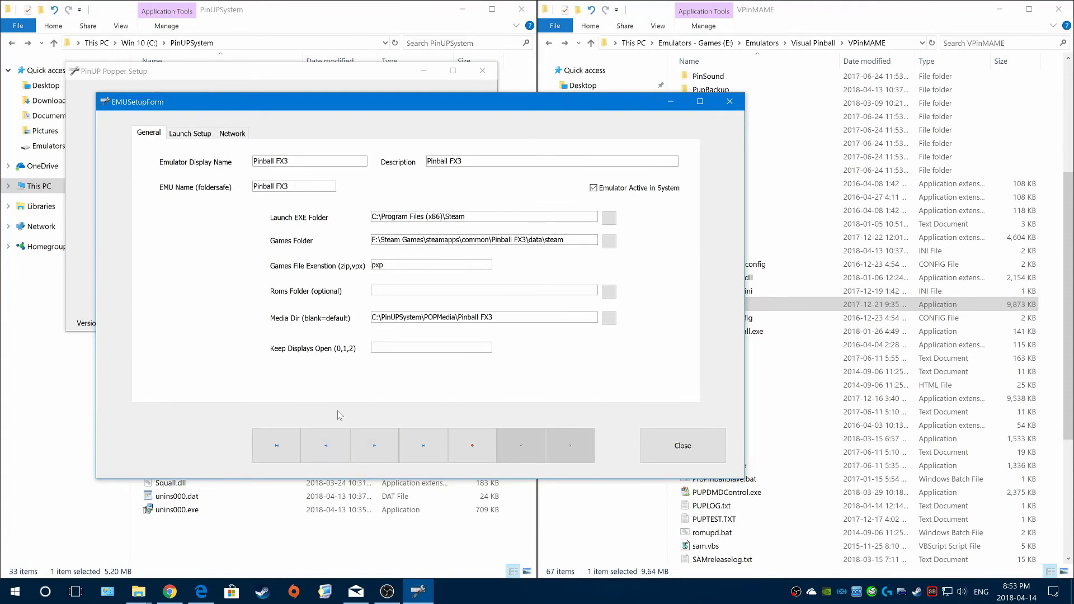
{"action": "left_click", "coordinate": [185, 135]}
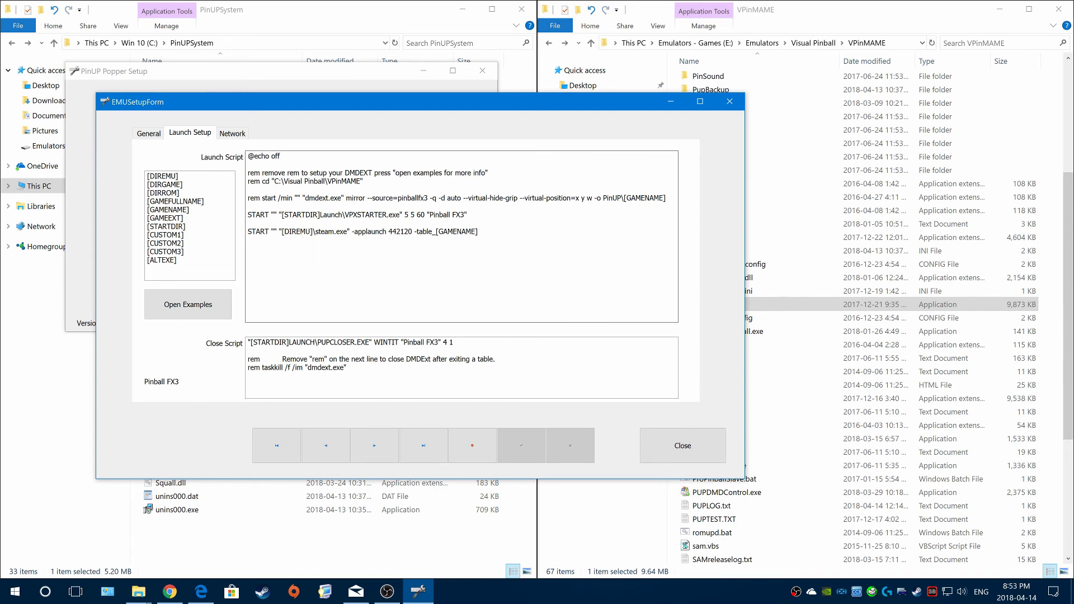
- Delete the 'rem ' prefix from the start /min dmdext.exe line
{"action": "left_click_drag", "start_coordinate": [262, 198], "coordinate": [247, 198]}
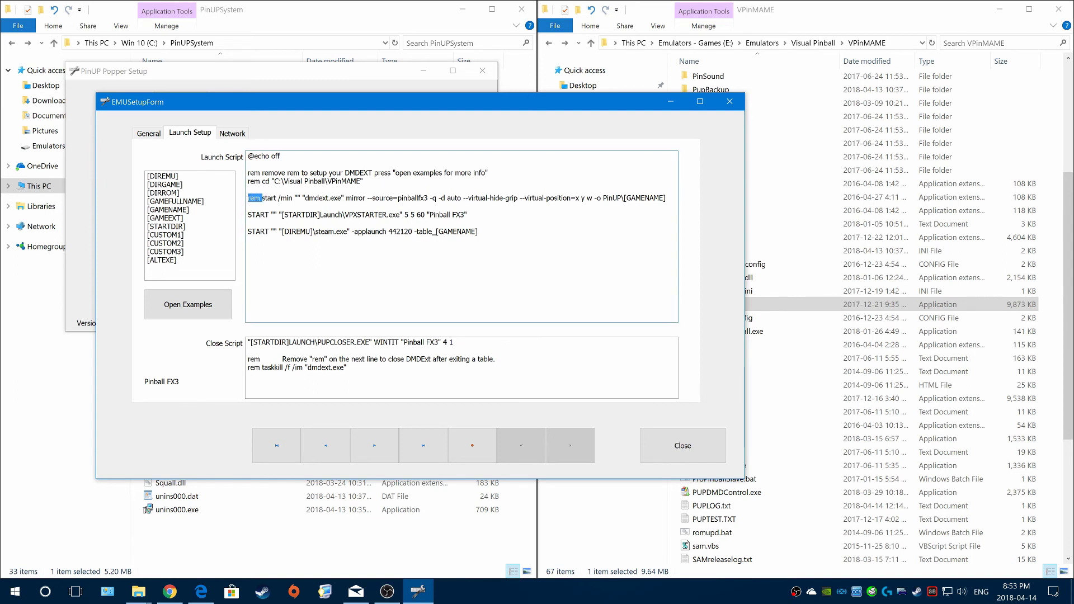
{"action": "left_click", "coordinate": [473, 369]}
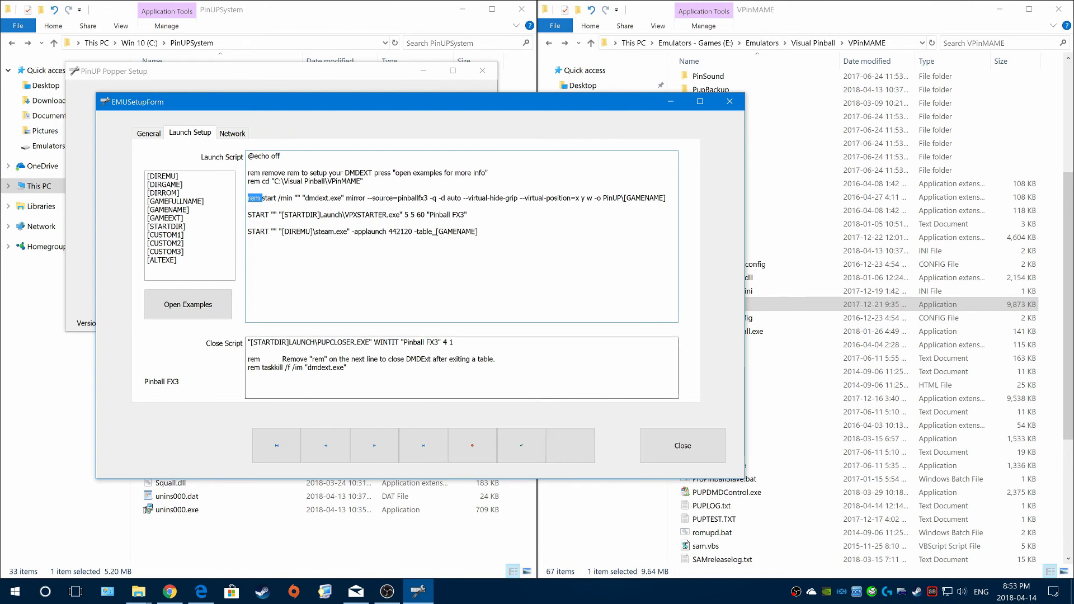
{"action": "key", "text": "Delete"}
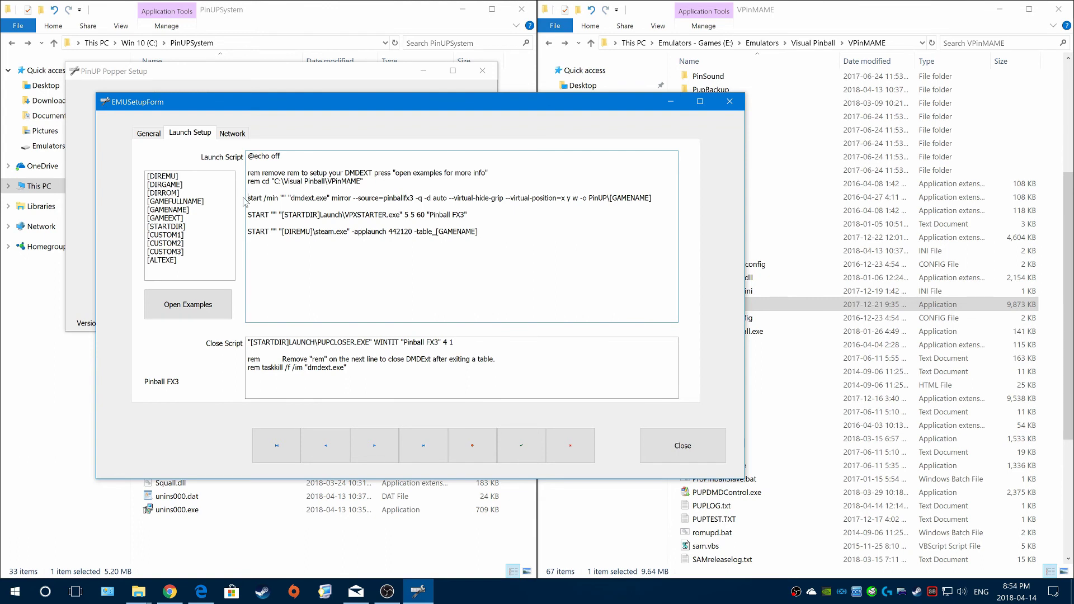
- Review the dmdext line's -o PinUP\[GAMENAME] output option, leaving the cursor after the VPXSTARTER line
{"action": "key", "text": "shift+Right"}
{"action": "key", "text": "shift+Right"}
{"action": "key", "text": "shift+Right"}
{"action": "key", "text": "shift+Right"}
{"action": "key", "text": "shift+Right"}
{"action": "key", "text": "shift+Right"}
{"action": "key", "text": "shift+Right"}
{"action": "key", "text": "shift+Right"}
{"action": "key", "text": "shift+Right"}
{"action": "key", "text": "shift+Right"}
{"action": "key", "text": "shift+Right"}
{"action": "key", "text": "shift+Right"}
{"action": "key", "text": "shift+Right"}
{"action": "key", "text": "shift+Right"}
{"action": "key", "text": "shift+Right"}
{"action": "key", "text": "shift+Right"}
{"action": "key", "text": "shift+Right"}
{"action": "key", "text": "shift+Right"}
{"action": "key", "text": "shift+Right"}
{"action": "key", "text": "shift+Right"}
{"action": "key", "text": "shift+Down"}
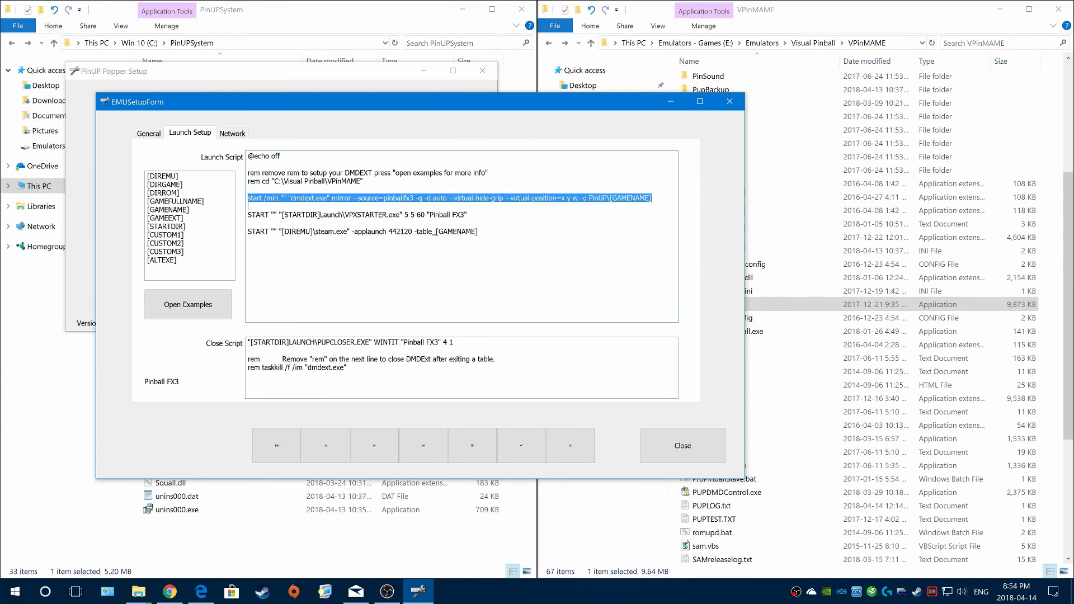
{"action": "left_click", "coordinate": [248, 223]}
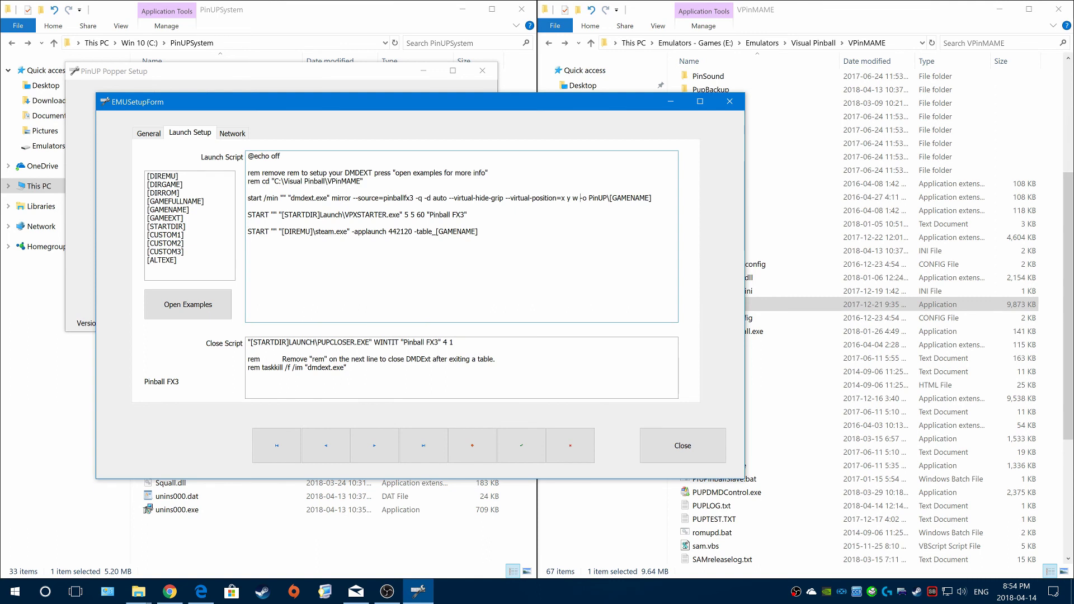
{"action": "left_click_drag", "start_coordinate": [580, 198], "coordinate": [248, 206]}
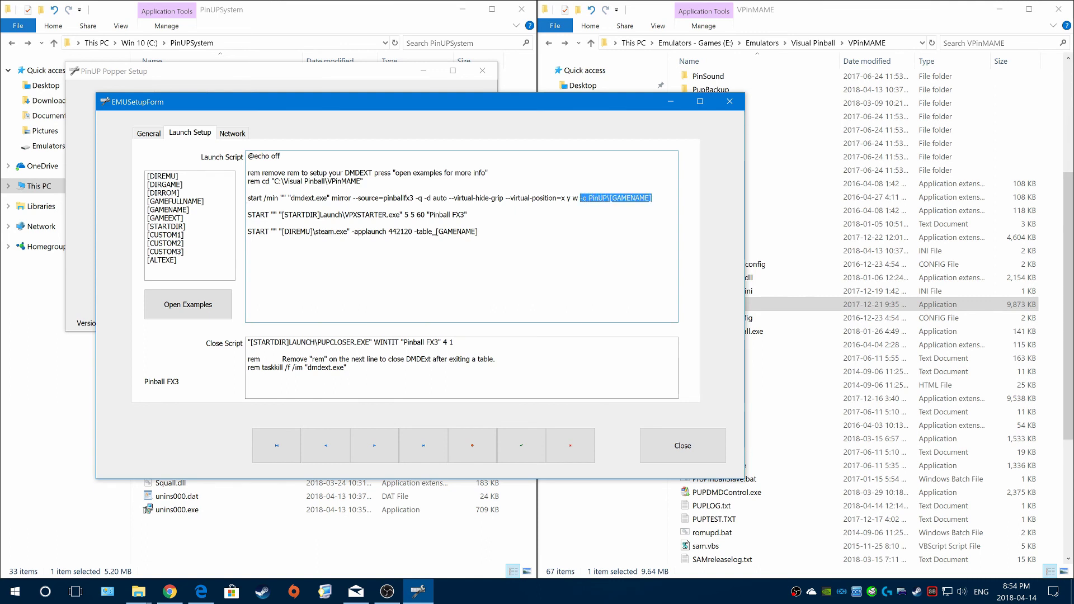
{"action": "key", "text": "Right"}
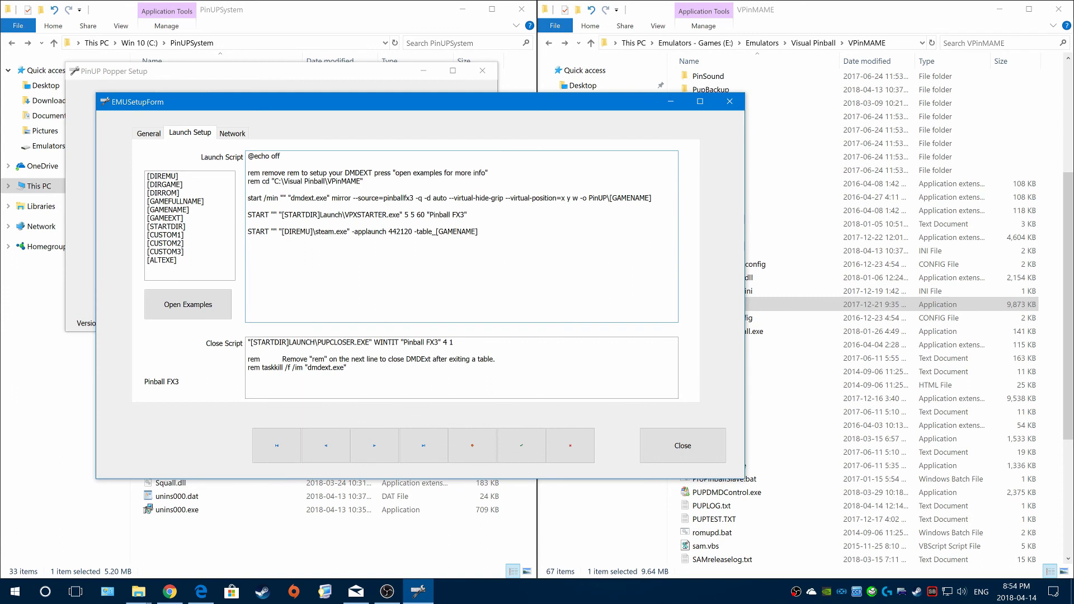
{"action": "left_click", "coordinate": [467, 215]}
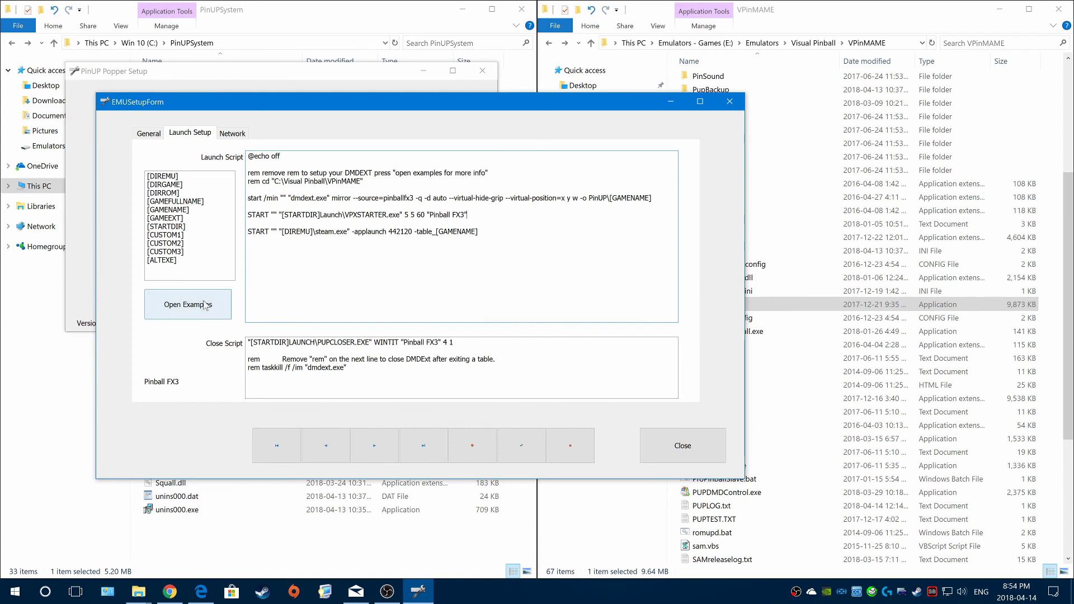
{"action": "left_click", "coordinate": [150, 303]}
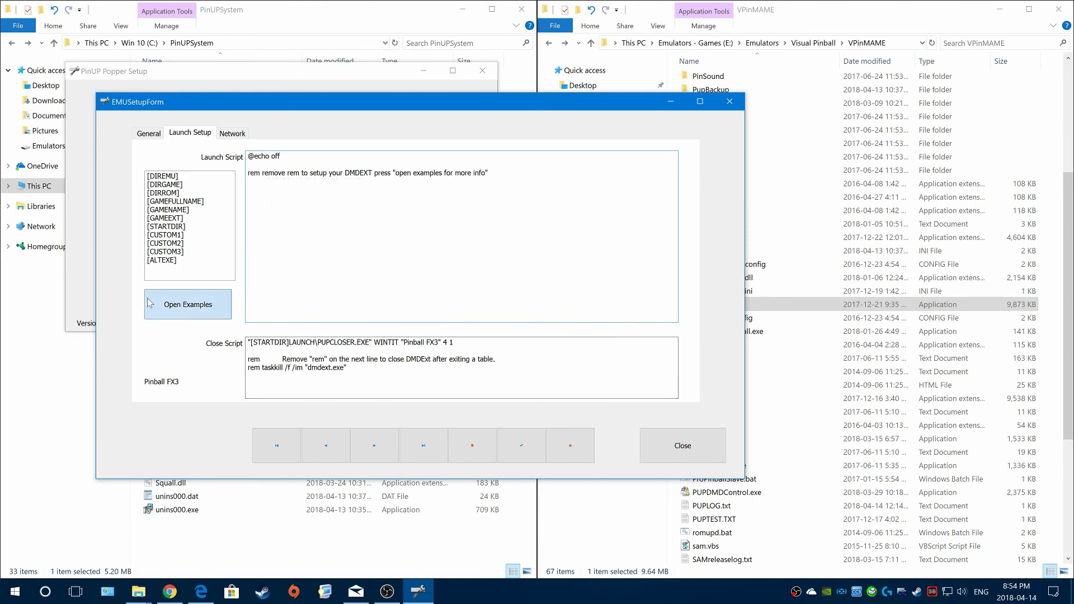
{"action": "scroll", "coordinate": [697, 262], "scroll_direction": "down", "scroll_amount": 5}
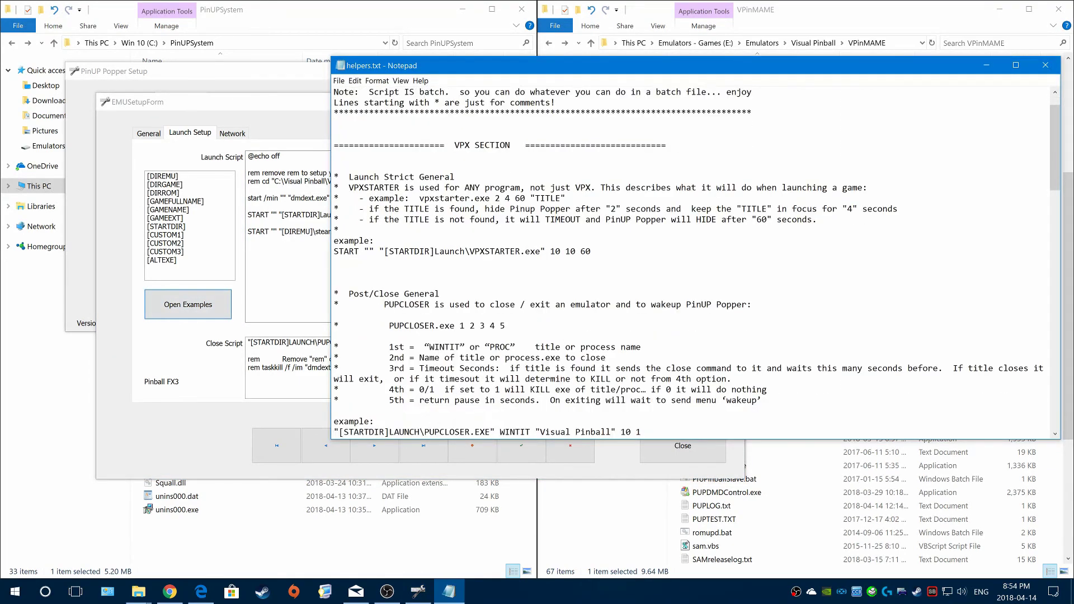
{"action": "scroll", "coordinate": [697, 262], "scroll_direction": "down", "scroll_amount": 1}
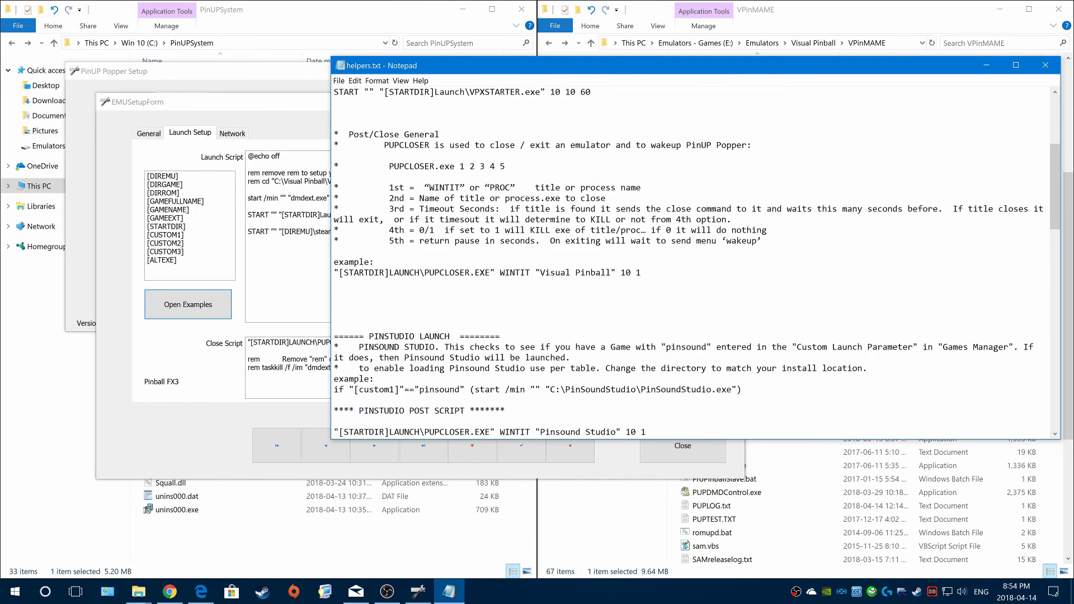
{"action": "scroll", "coordinate": [696, 262], "scroll_direction": "down", "scroll_amount": 4}
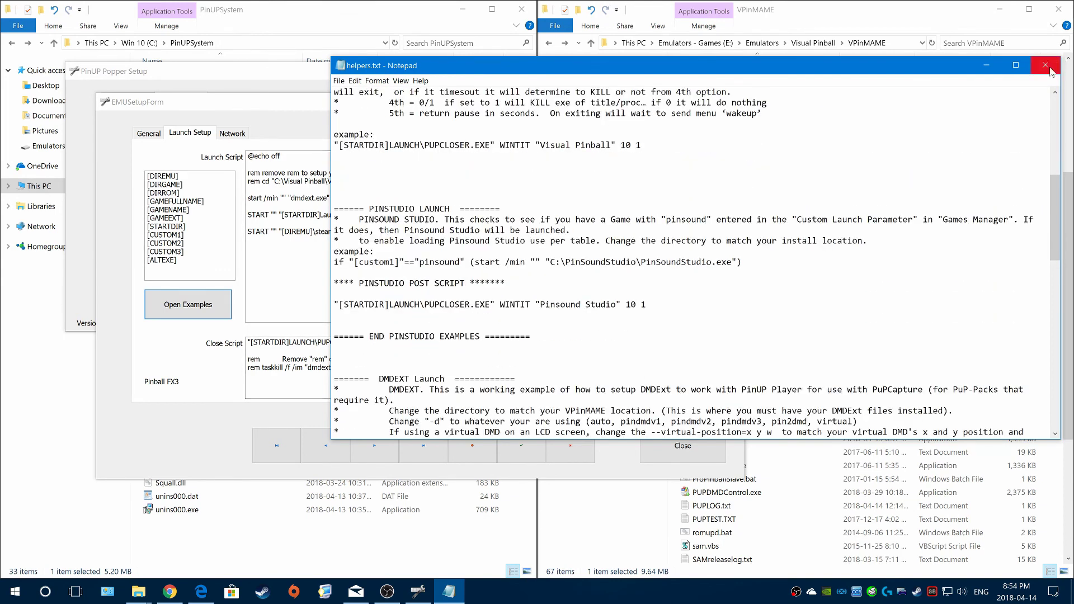
{"action": "scroll", "coordinate": [1041, 73], "scroll_direction": "down", "scroll_amount": 10}
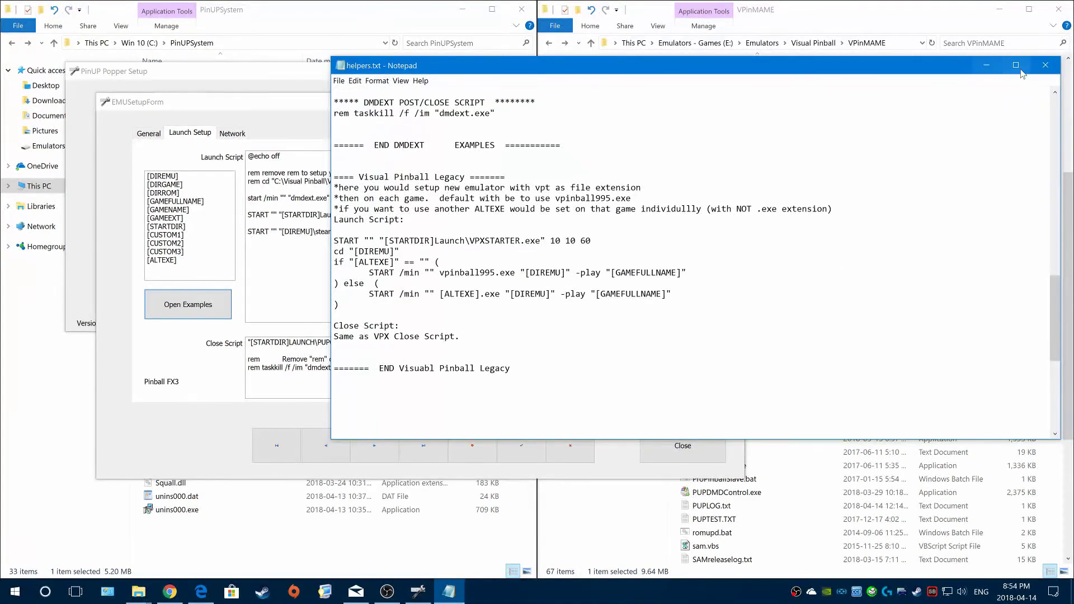
{"action": "left_click", "coordinate": [1045, 66]}
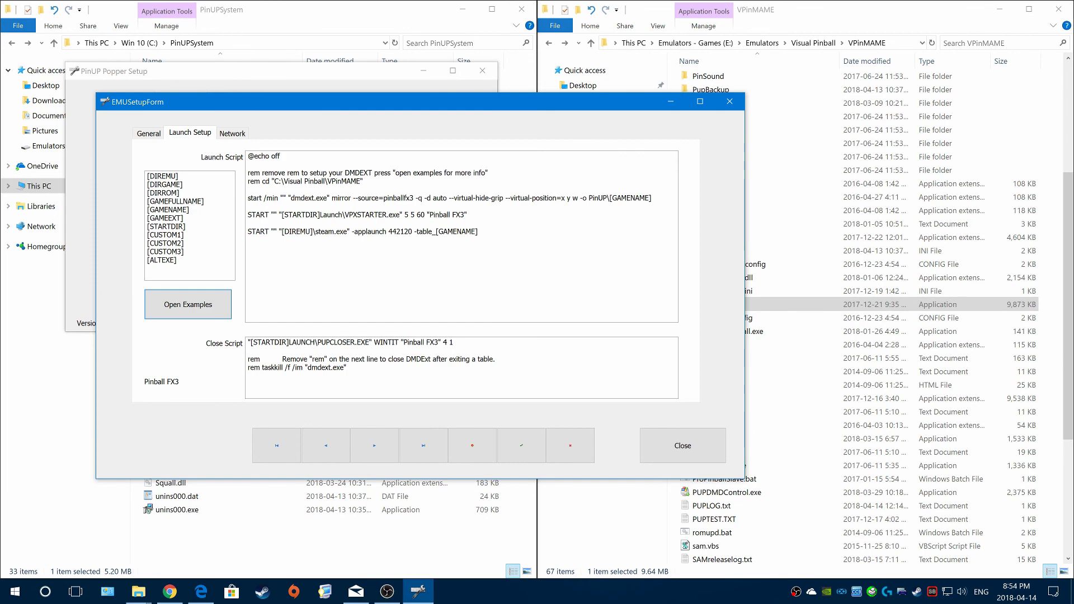
- Close the EMUSetupForm and exit PinUP Popper Setup
{"action": "left_click", "coordinate": [657, 437]}
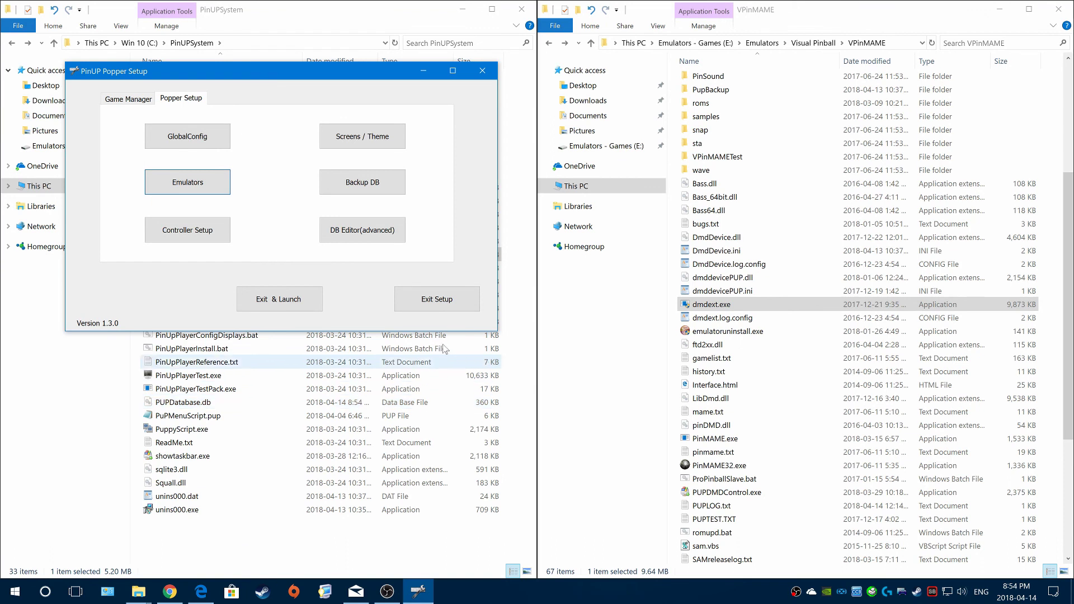
{"action": "left_click", "coordinate": [431, 302]}
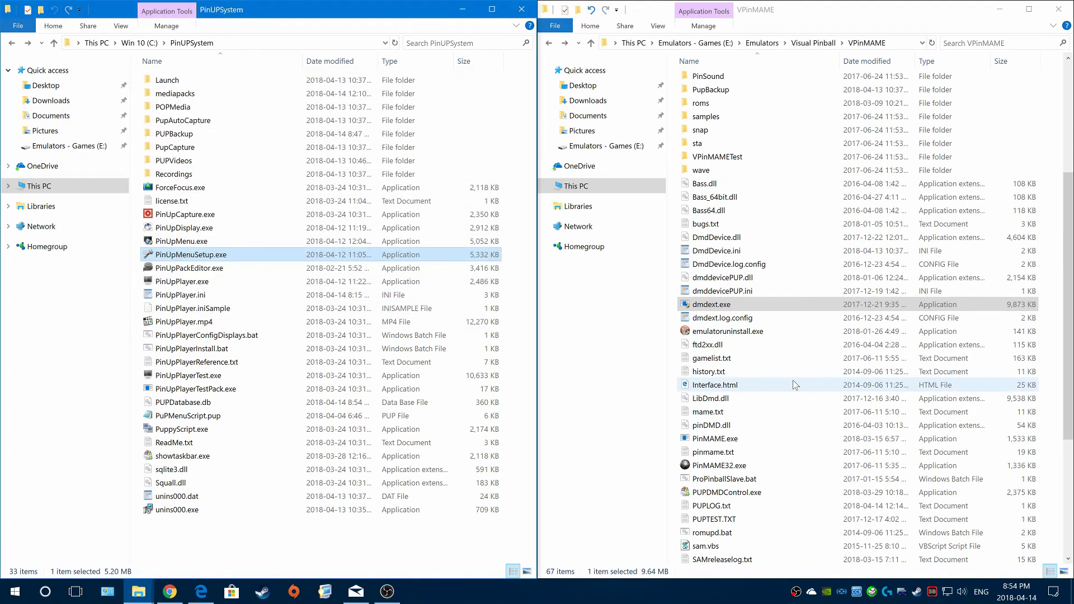